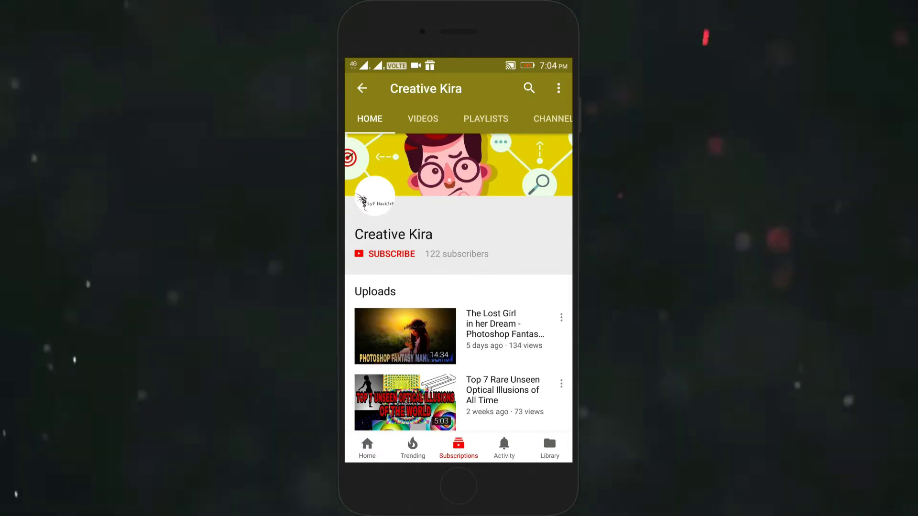
- Subscribe to the channel and set its bell to all notifications
scroll(458, 287, "down", 3)
scroll(459, 287, "up", 3)
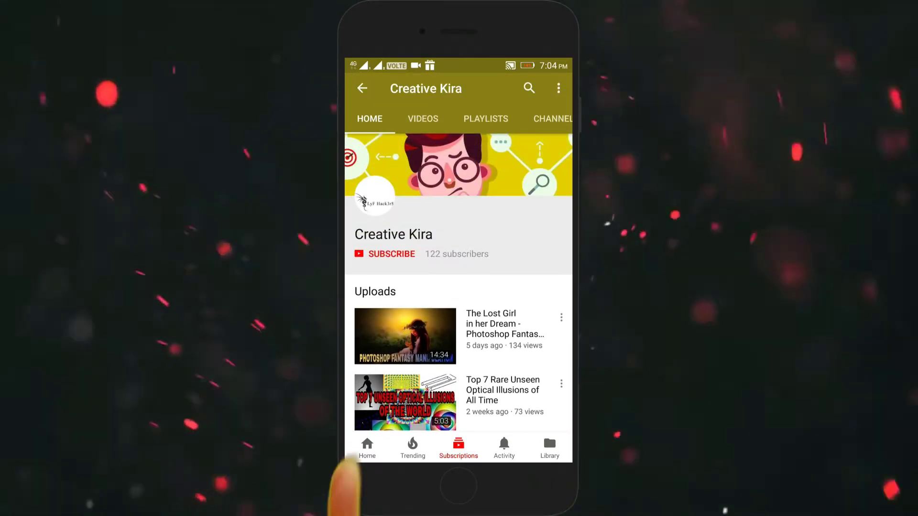
left_click(384, 254)
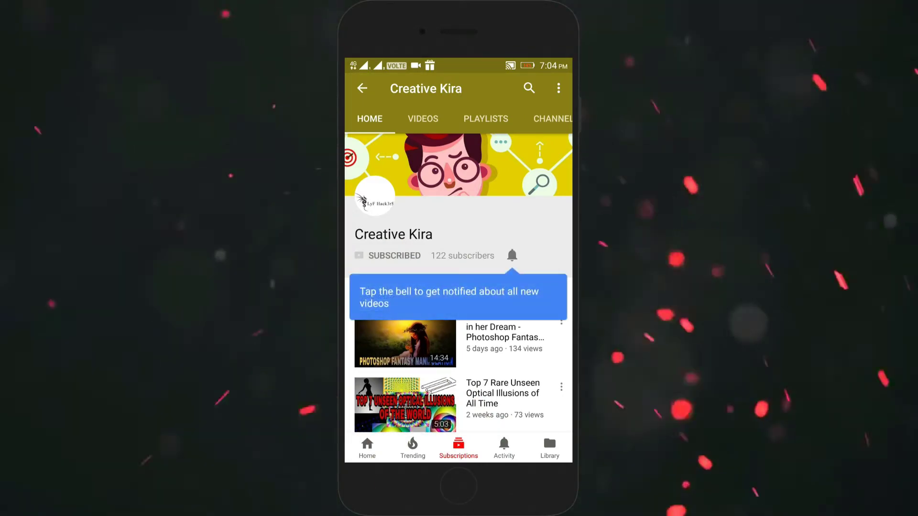
left_click(512, 254)
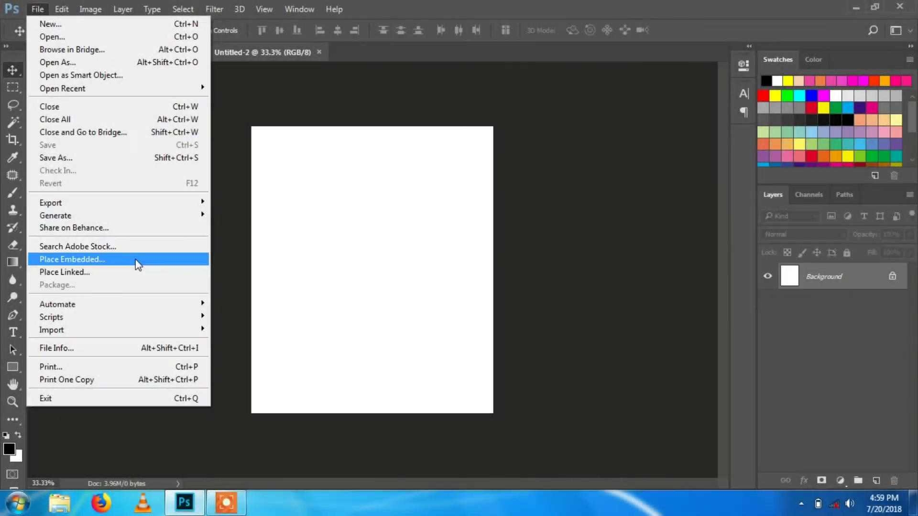
left_click(135, 260)
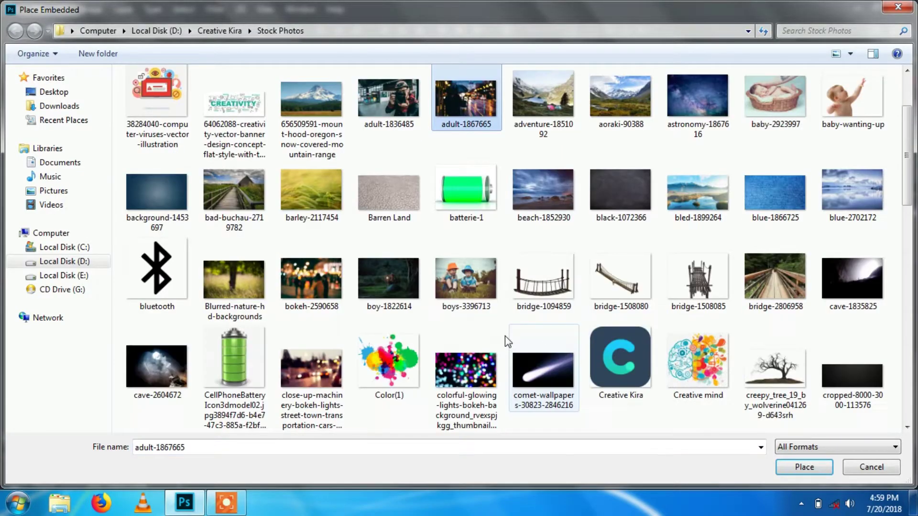
- Place the guy-3308571 photo of the man with a camera into the document
scroll(507, 341, "down", 3)
left_click(653, 282)
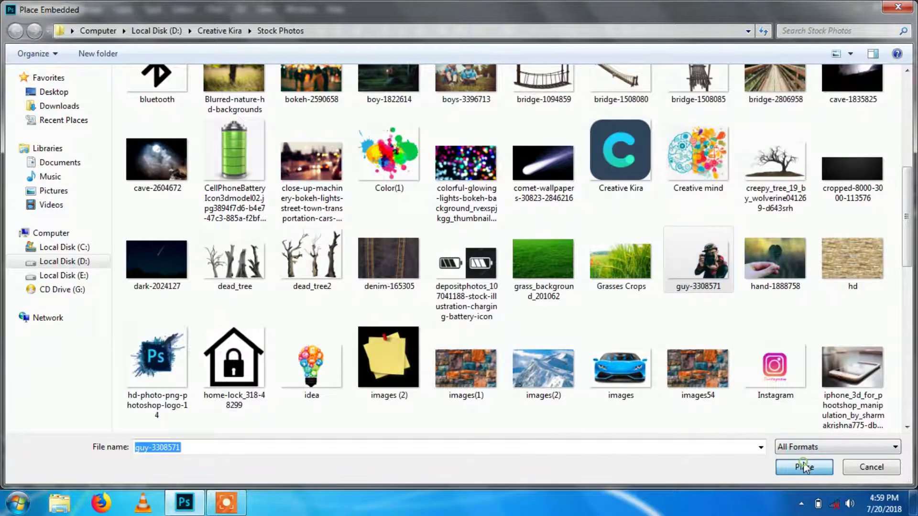
left_click(804, 467)
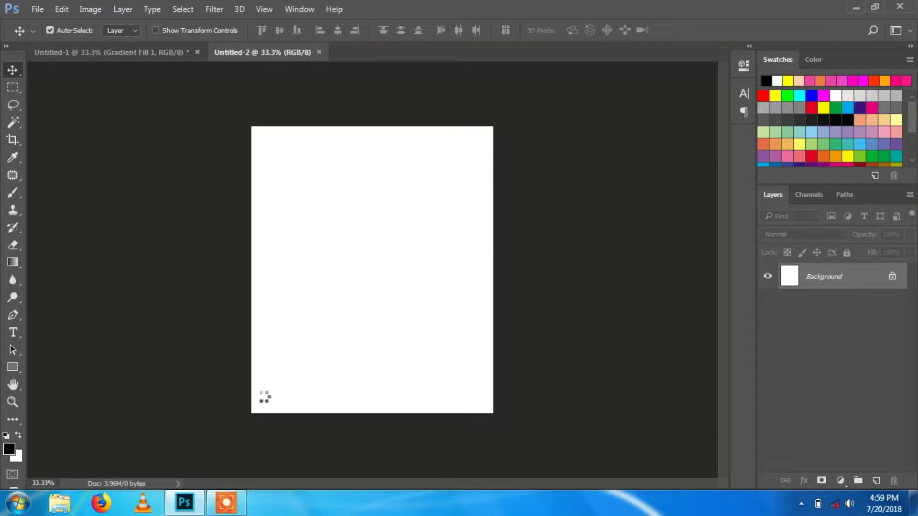
- Stretch the man photo's edges outward until it covers the canvas, then commit
left_click_drag(251, 194, 200, 141)
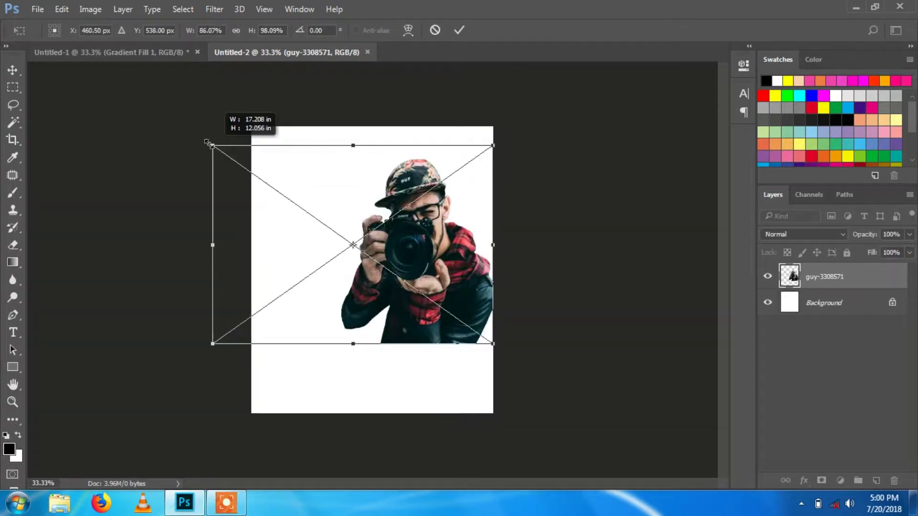
left_click_drag(375, 261, 341, 380)
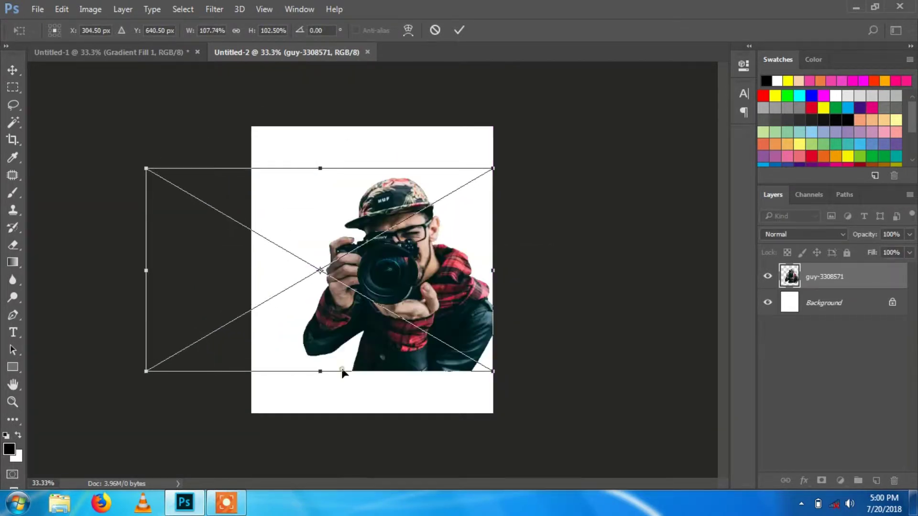
left_click_drag(322, 183, 320, 157)
left_click_drag(145, 270, 123, 271)
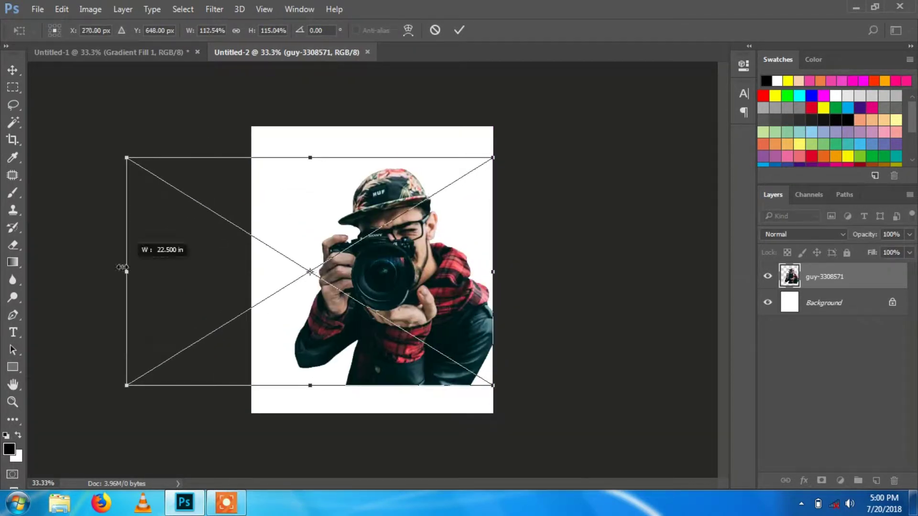
left_click_drag(317, 385, 308, 413)
left_click_drag(123, 273, 106, 273)
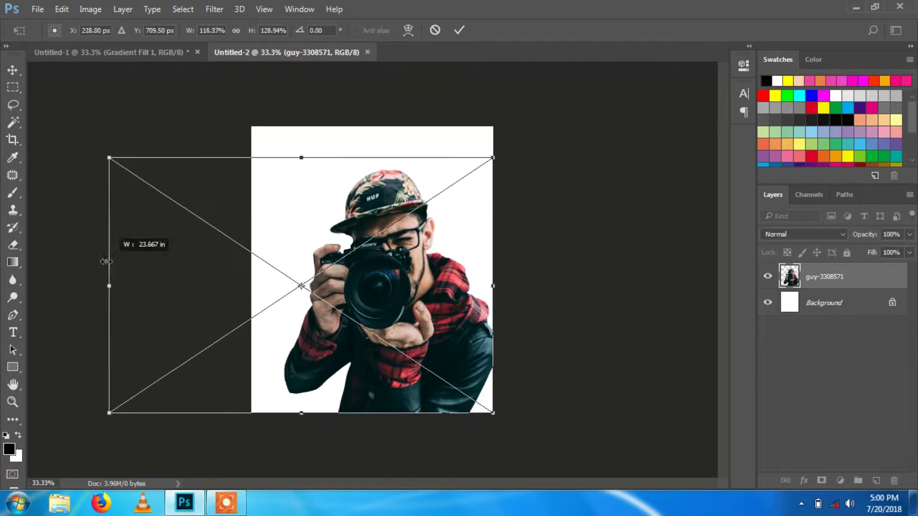
left_click_drag(300, 157, 300, 122)
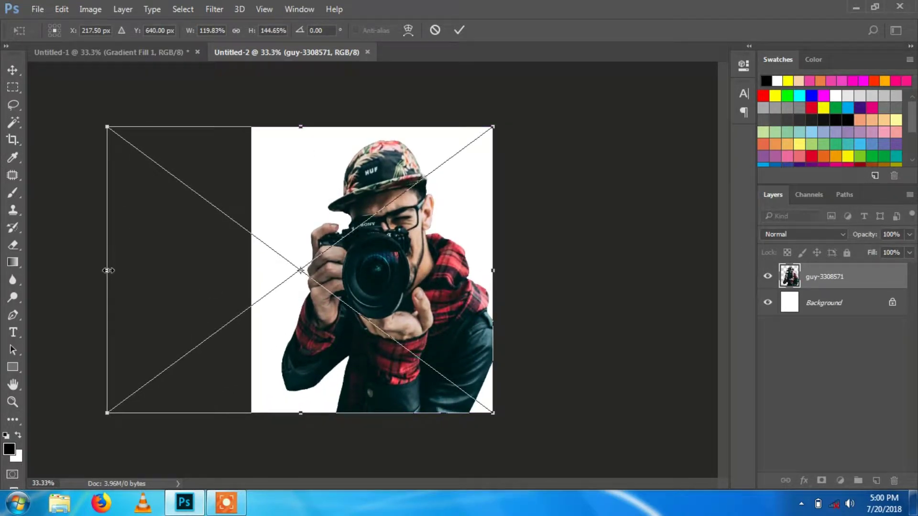
left_click_drag(108, 271, 80, 270)
left_click_drag(79, 126, 91, 136)
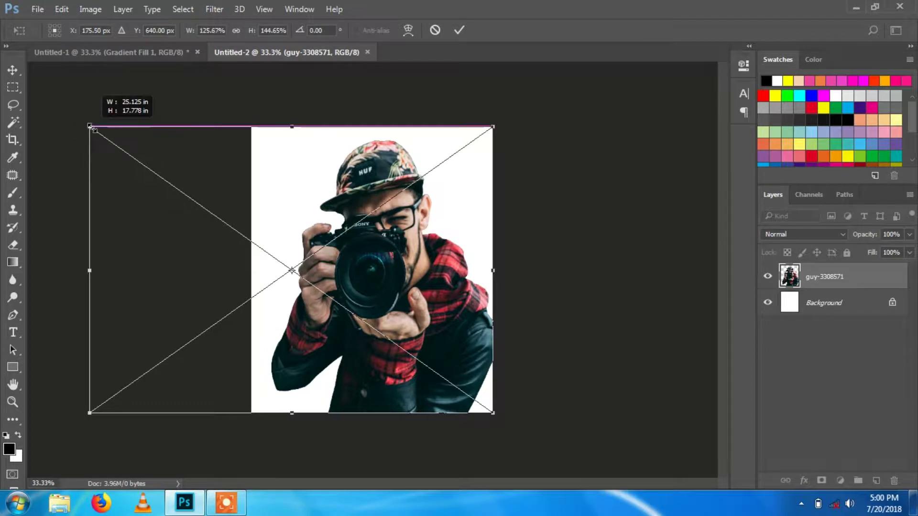
left_click_drag(91, 272, 77, 272)
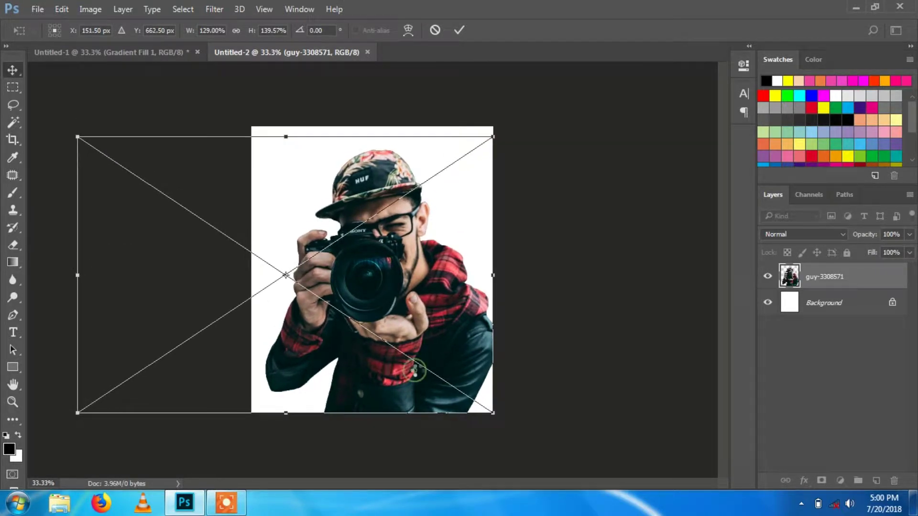
key("Return")
left_click(832, 309)
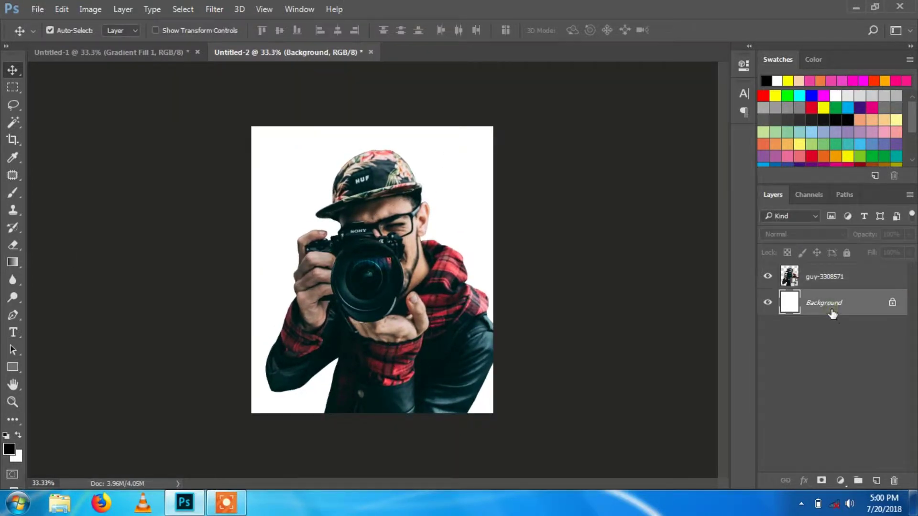
- Delete the white background and place the Ocean Surface photo into the document
key("Delete")
key("ctrl+shift+alt+n")
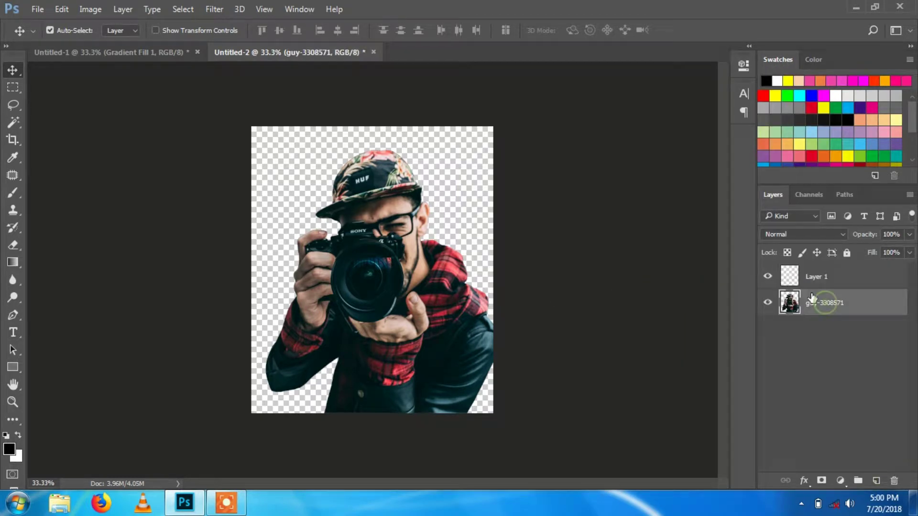
left_click(37, 9)
left_click(420, 268)
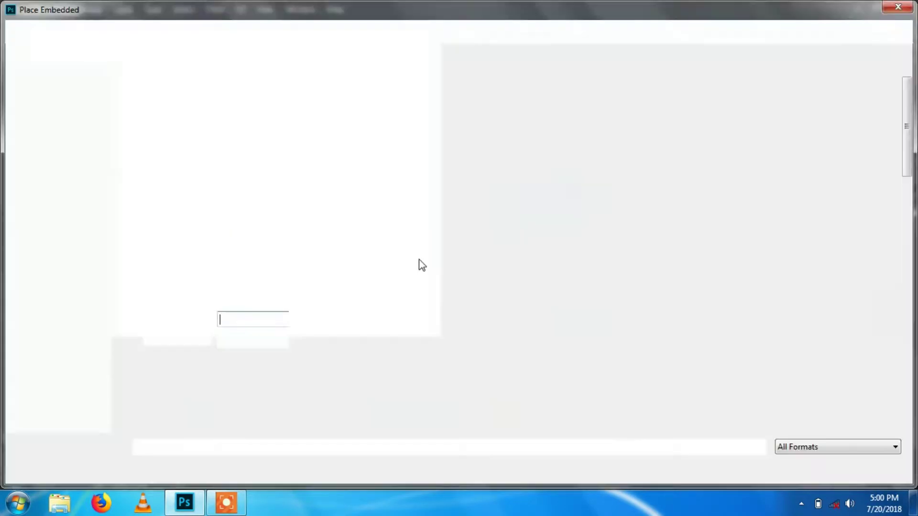
scroll(629, 334, "down", 5)
scroll(629, 334, "down", 3)
double_click(637, 394)
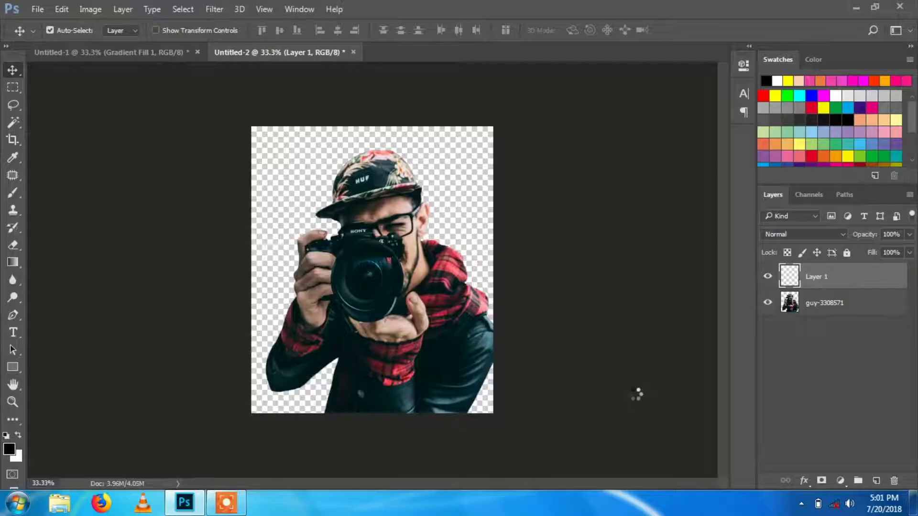
- Stretch the ocean photo wider, taller and further left, then commit
left_click_drag(257, 273, 159, 272)
left_click_drag(487, 270, 581, 270)
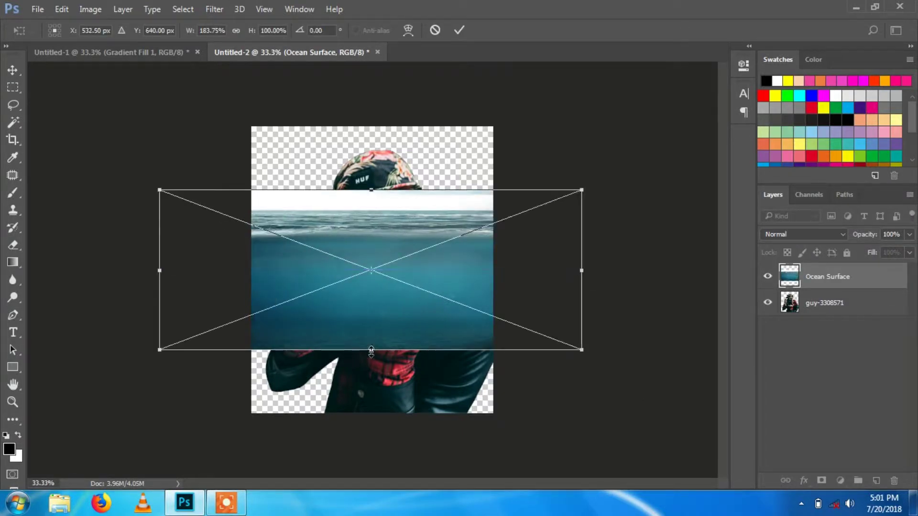
left_click_drag(372, 350, 370, 482)
left_click_drag(367, 192, 368, 174)
left_click_drag(160, 336, 125, 340)
key("Return")
- Hide the man's layer and Magic Wand-delete the white sky band from the ocean photo
right_click(817, 279)
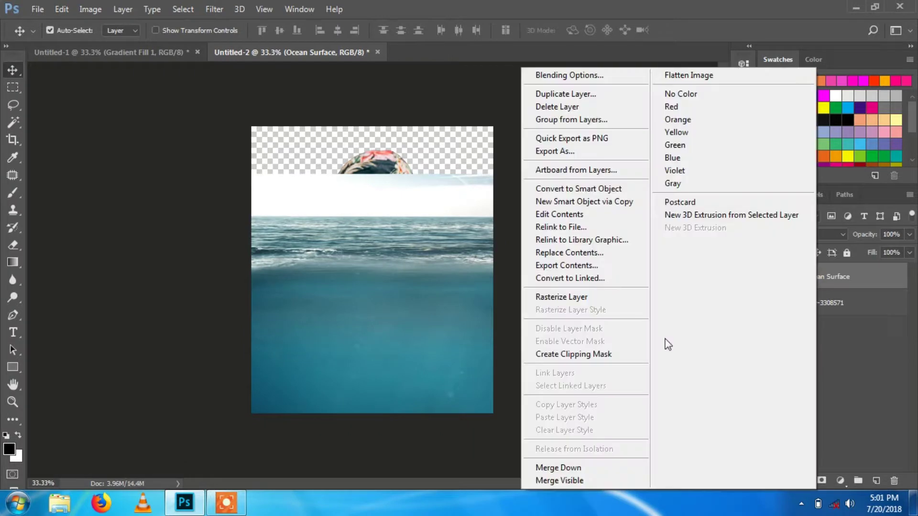
left_click(767, 303)
left_click(13, 123)
left_click(471, 185)
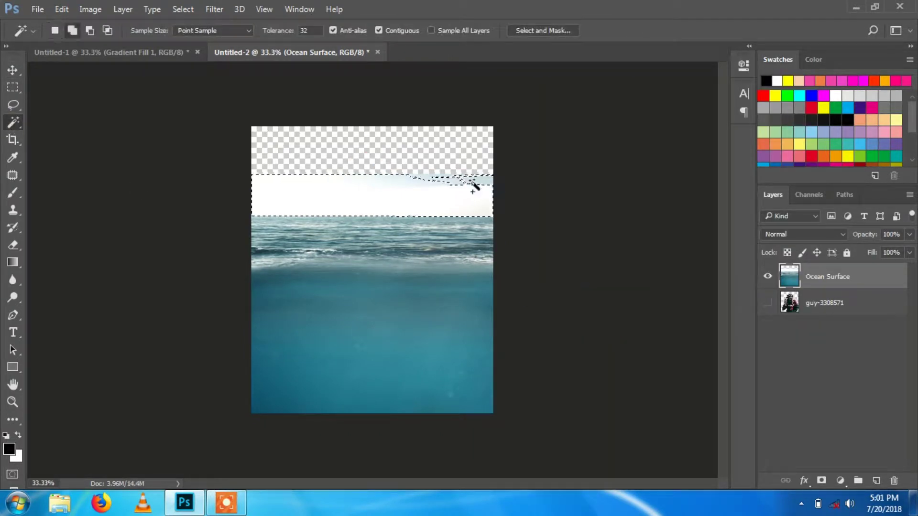
key("Delete")
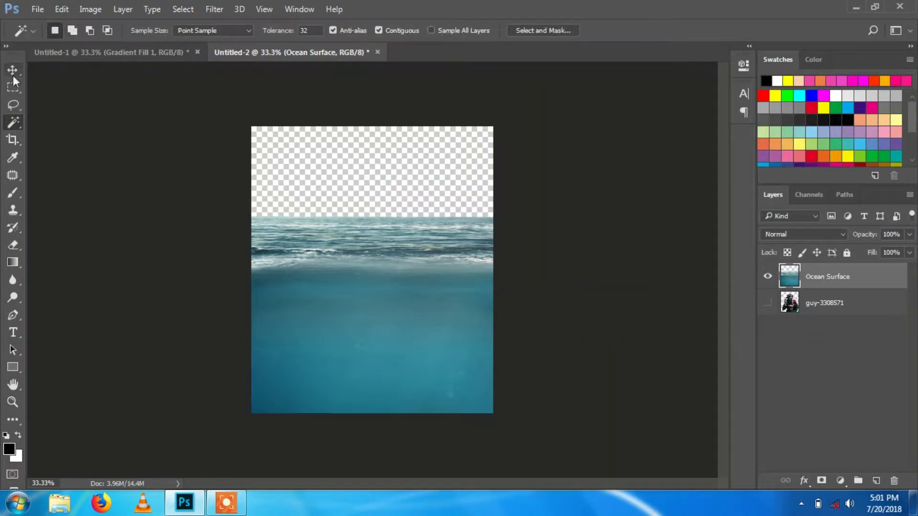
- Marquee-select and delete the underwater part, leaving just the wave strip
left_click(13, 87)
left_click_drag(251, 259, 518, 424)
key("ctrl+t")
key("Return")
key("ctrl+d")
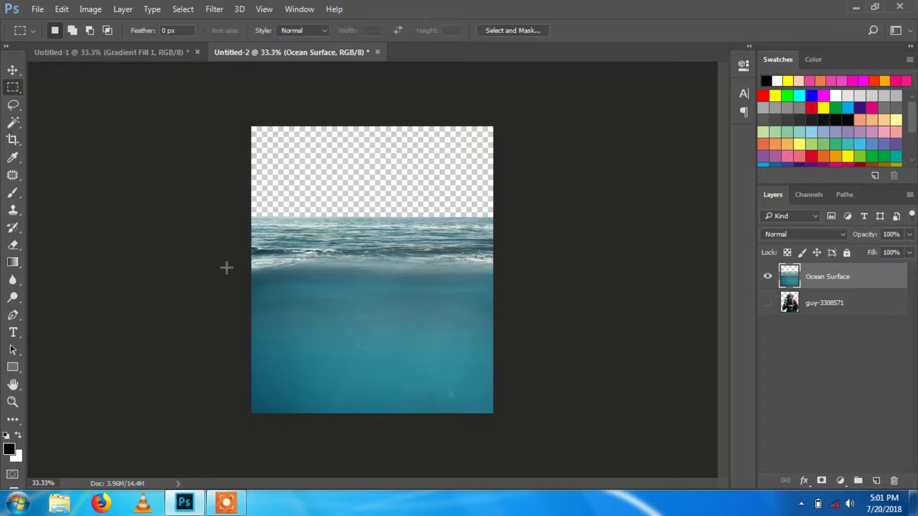
left_click_drag(297, 296, 536, 449)
key("Delete")
key("ctrl+d")
- Move the ocean layer below the man's layer and show the man again
left_click_drag(832, 280, 832, 306)
left_click(768, 276)
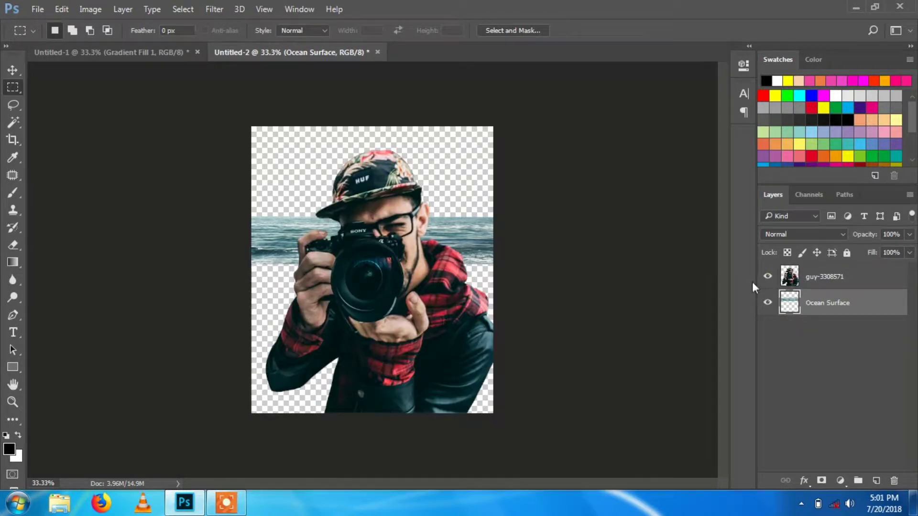
left_click(884, 284)
key("ctrl+t")
key("Return")
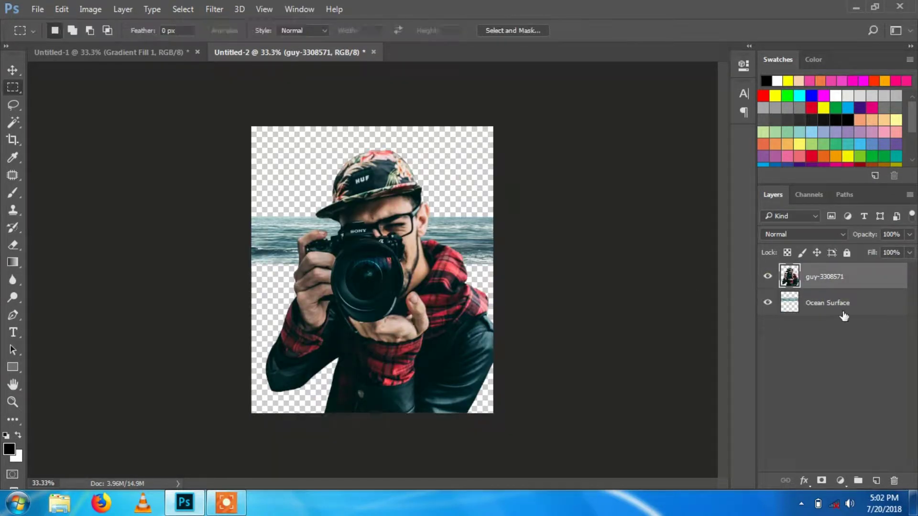
- Transform the ocean strip lower on the canvas and stretch it taller downward
left_click(844, 311)
key("ctrl+t")
key("ctrl+minus")
left_click_drag(363, 245, 364, 340)
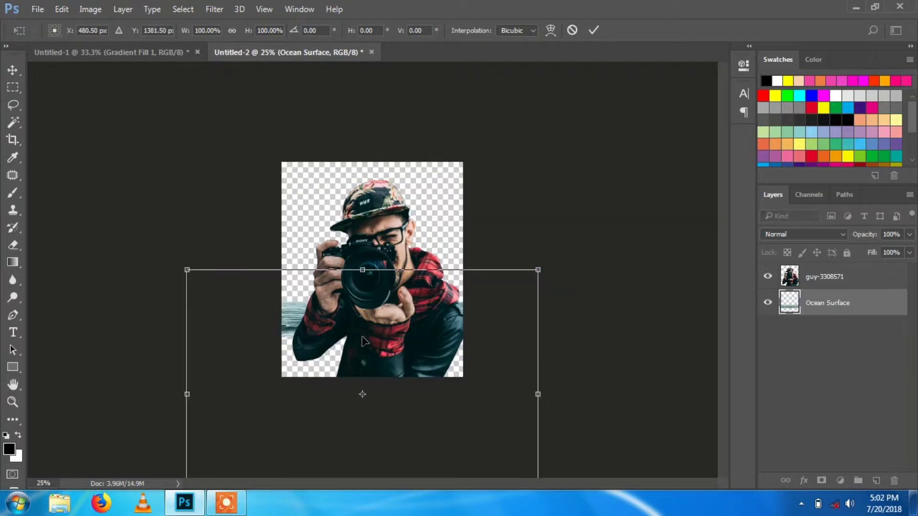
key("ctrl+minus")
left_click_drag(363, 434, 363, 459)
key("ctrl+plus")
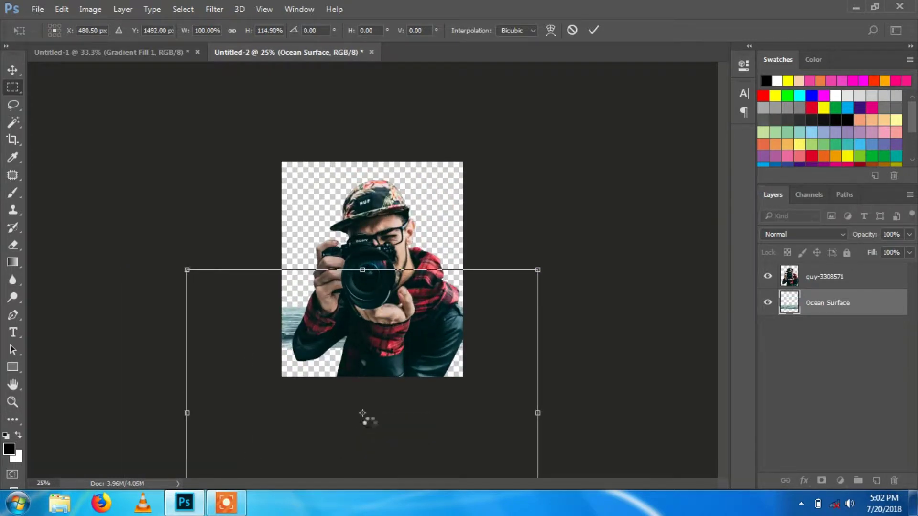
key("Return")
key("ctrl+plus")
left_click(812, 281)
- Add a layer mask to guy-3308571 and brush ocean through the jacket along the waterline
key("v")
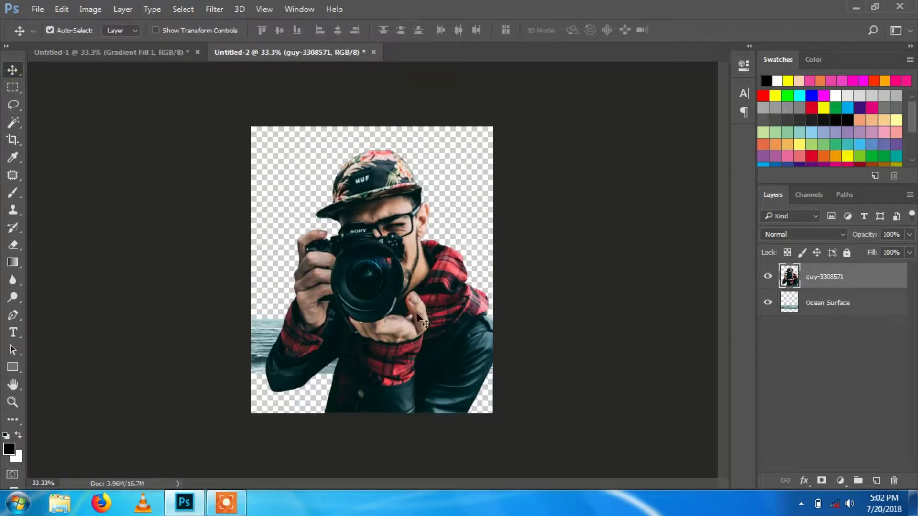
left_click(821, 481)
key("b")
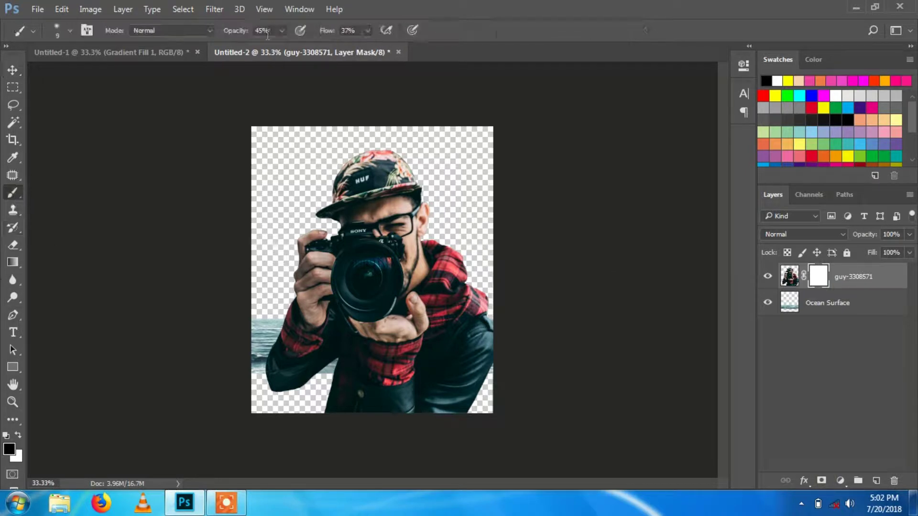
key("ctrl+plus")
scroll(235, 314, "down", 3)
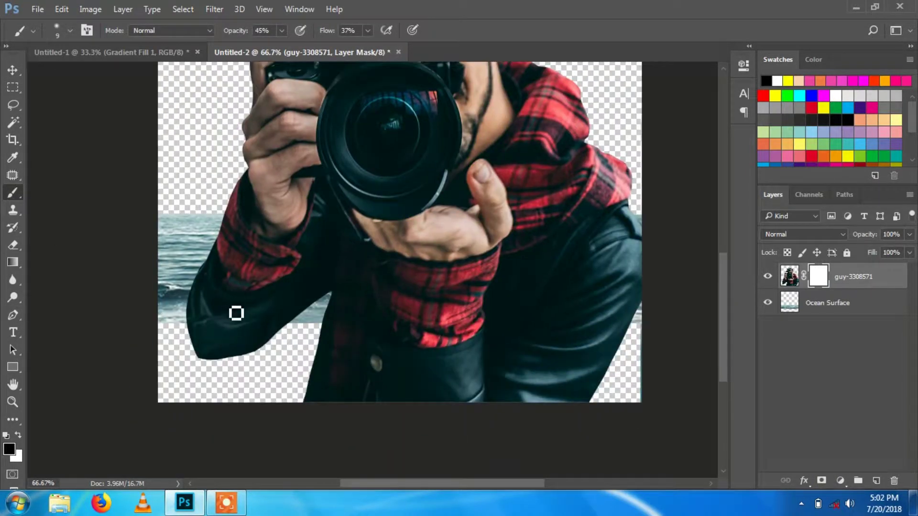
mouse_move(204, 299)
left_mouse_down()
mouse_move(644, 282)
mouse_move(345, 275)
left_mouse_up()
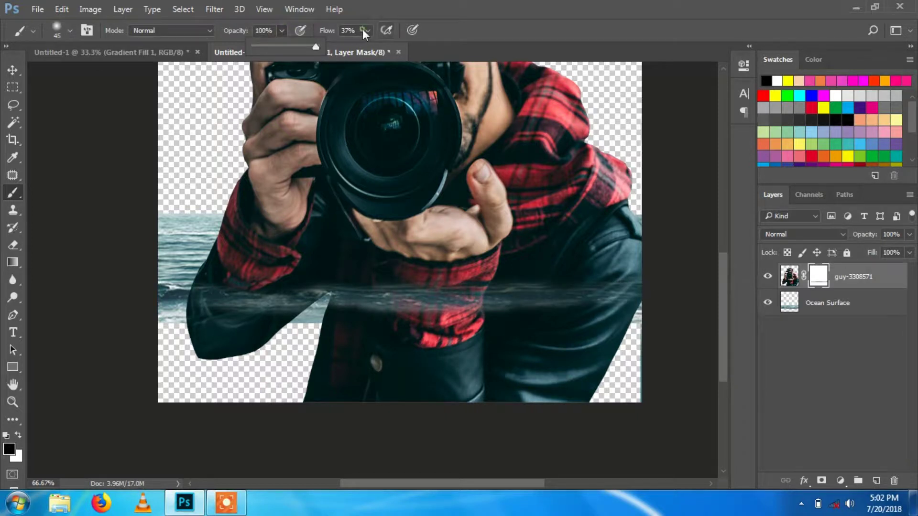
- At full brush flow, reveal more ocean across the left arm, jacket and chest
left_click_drag(363, 33, 377, 33)
mouse_move(200, 307)
left_mouse_down()
mouse_move(301, 298)
mouse_move(218, 317)
mouse_move(361, 314)
left_mouse_up()
mouse_move(460, 304)
left_mouse_down()
mouse_move(578, 289)
mouse_move(532, 299)
left_mouse_up()
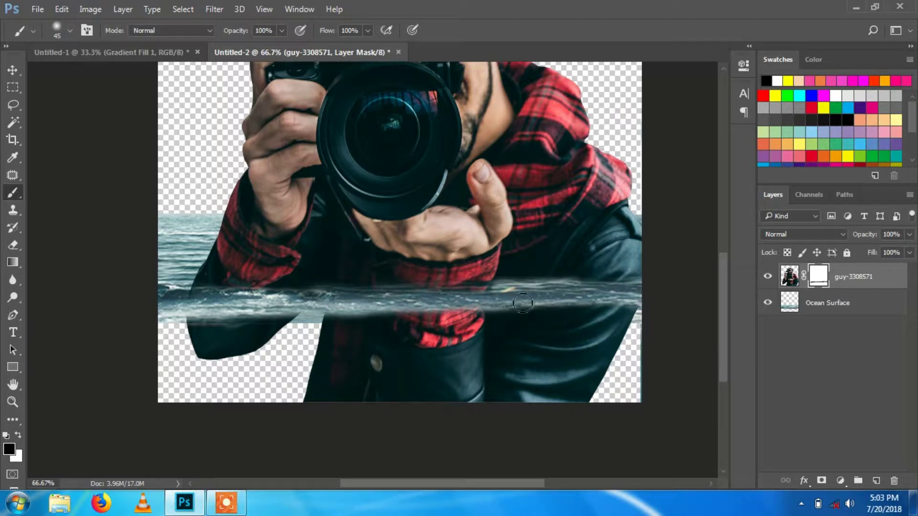
left_click_drag(332, 288, 334, 302)
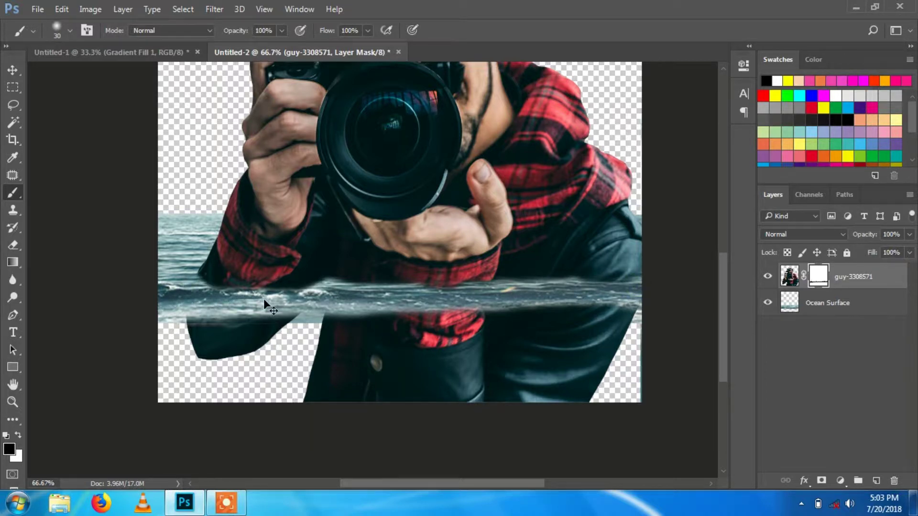
key("ctrl+minus")
key("ctrl+minus")
left_click(839, 306)
- Put a new layer beneath Ocean Surface and marquee-select the bottom of the canvas
left_click(876, 480)
left_click_drag(830, 301, 830, 335)
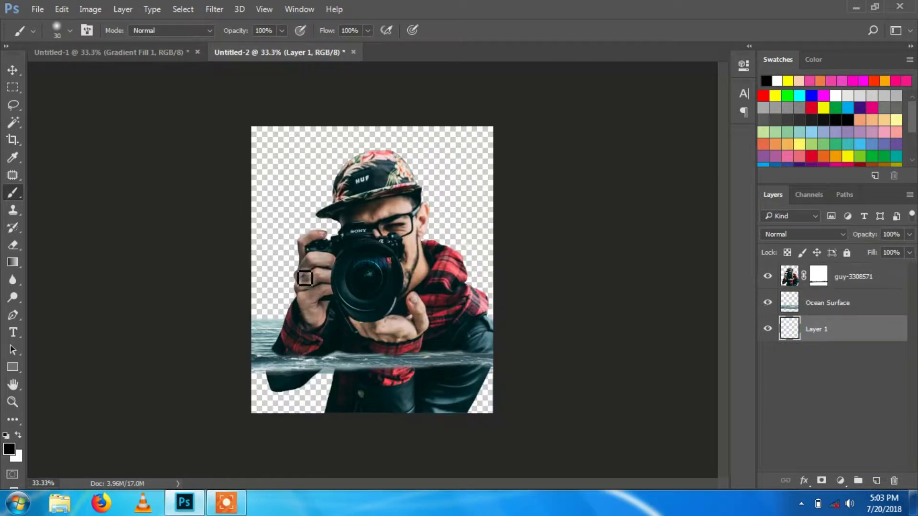
key("m")
left_click_drag(248, 367, 519, 459)
- Add a Solid Color fill sampled from the teal water and stretch it up to the waterline
left_click(840, 480)
left_click(830, 190)
left_click_drag(380, 364, 389, 361)
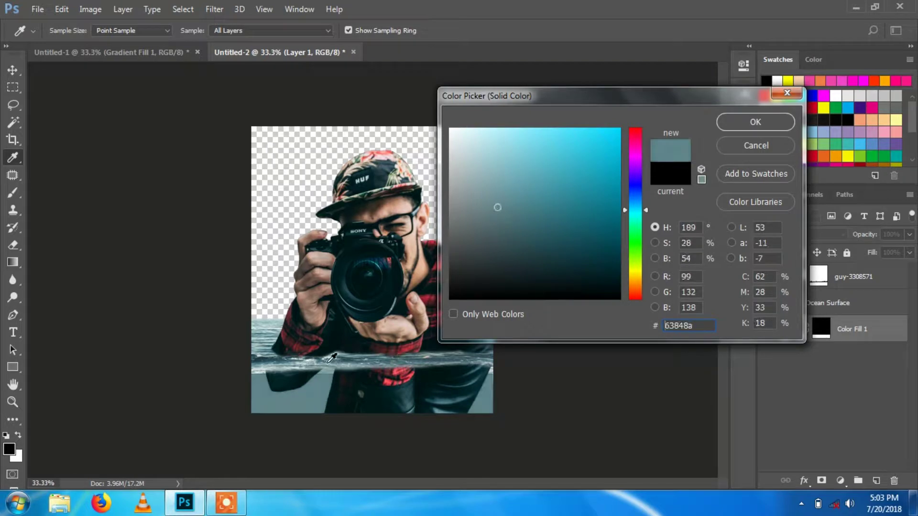
left_click(759, 122)
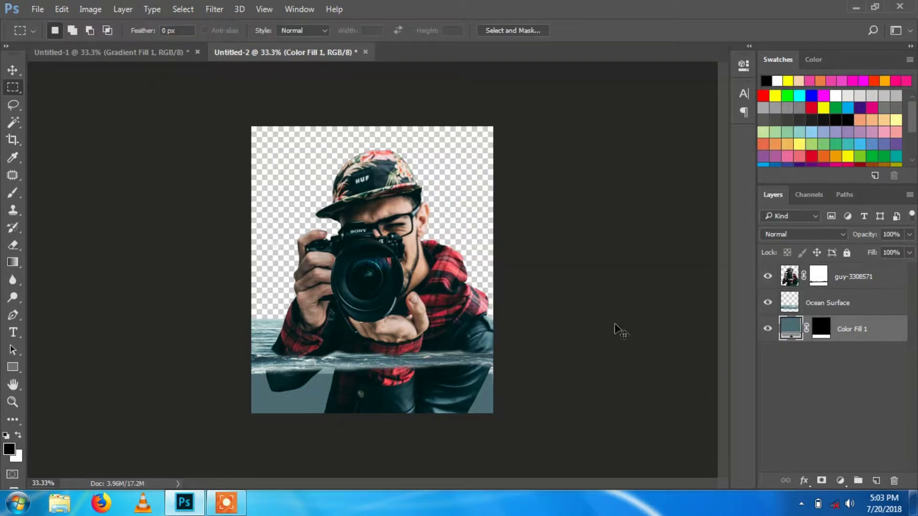
key("ctrl+t")
left_click_drag(372, 367, 373, 349)
key("m")
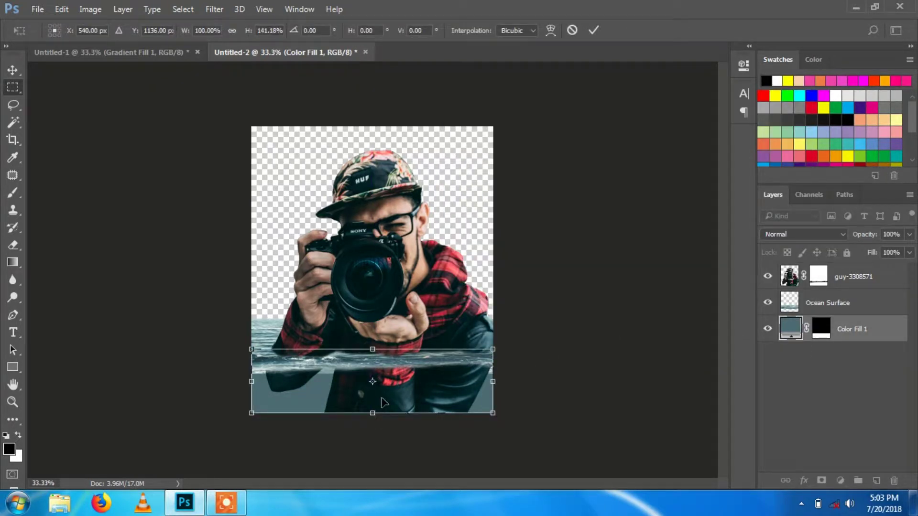
- Bring the waterline into view and make Ocean Surface the active layer for erasing
scroll(382, 403, "up", 2)
left_click_drag(407, 320, 418, 255)
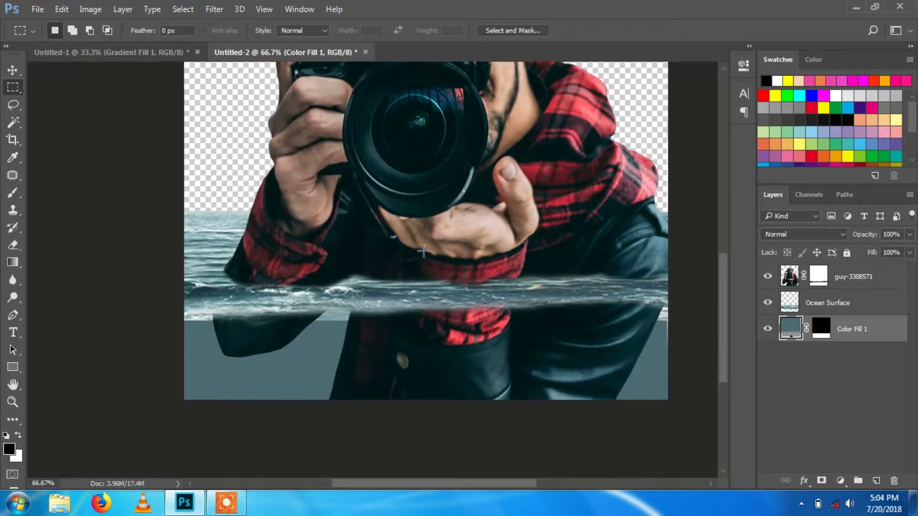
left_click(798, 303)
left_click(13, 262)
left_click(13, 244)
- Set the eraser to 40% opacity and fade the ocean strip's lower edge
left_click_drag(230, 30, 191, 47)
left_click(316, 30)
left_click_drag(178, 321, 298, 323)
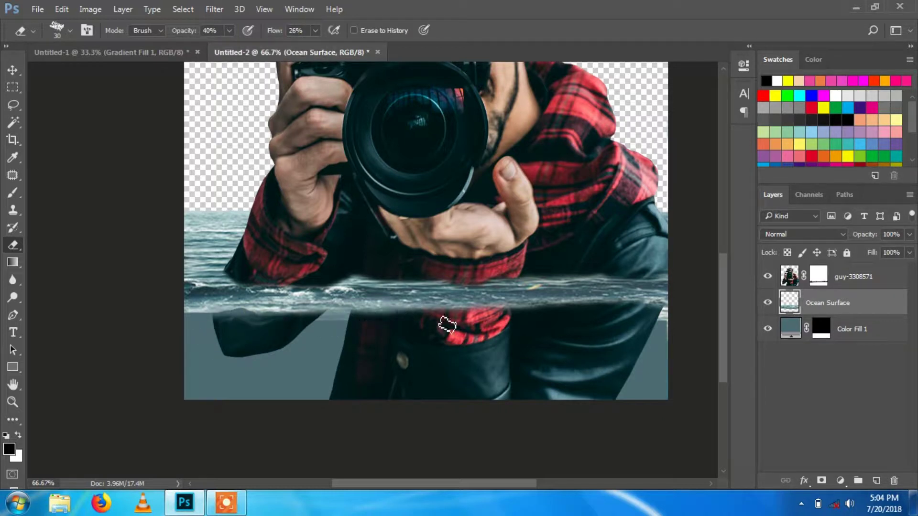
- Try a hard round tip, then settle on a soft round tip with lowered opacity and flow
right_click(355, 277)
left_click(477, 322)
left_click_drag(316, 30, 363, 46)
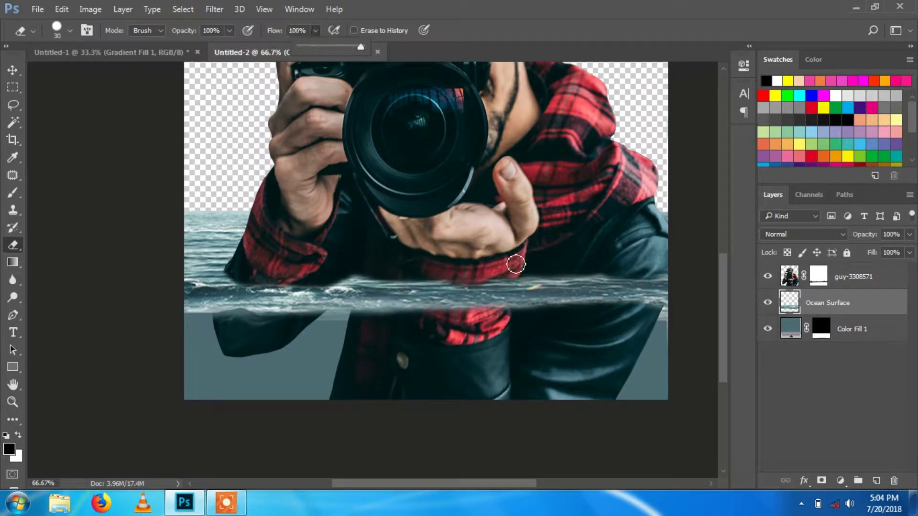
left_click_drag(229, 30, 173, 46)
left_click_drag(316, 30, 256, 47)
right_click(330, 282)
double_click(373, 396)
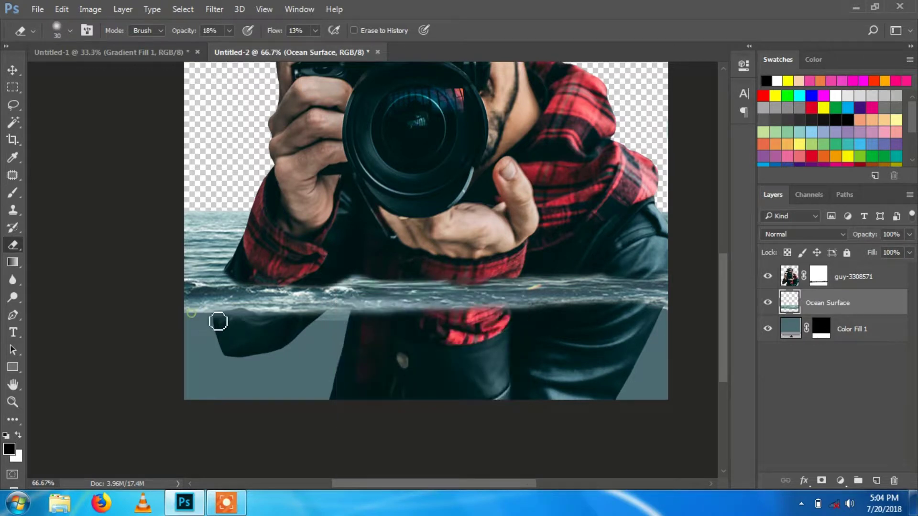
left_click_drag(327, 52, 330, 46)
left_click_drag(229, 30, 237, 46)
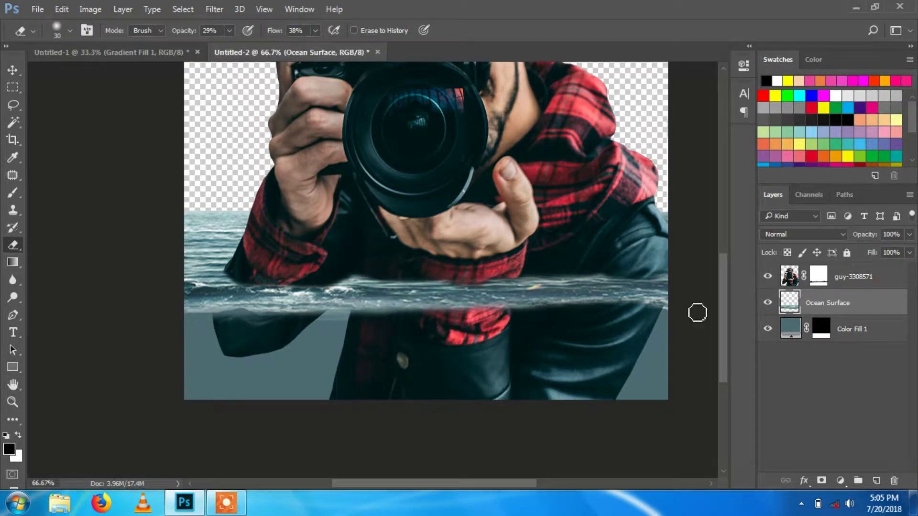
- Fine-tune eraser opacity and flow, pick another tip, and erase more of the lower edge
right_click(271, 85)
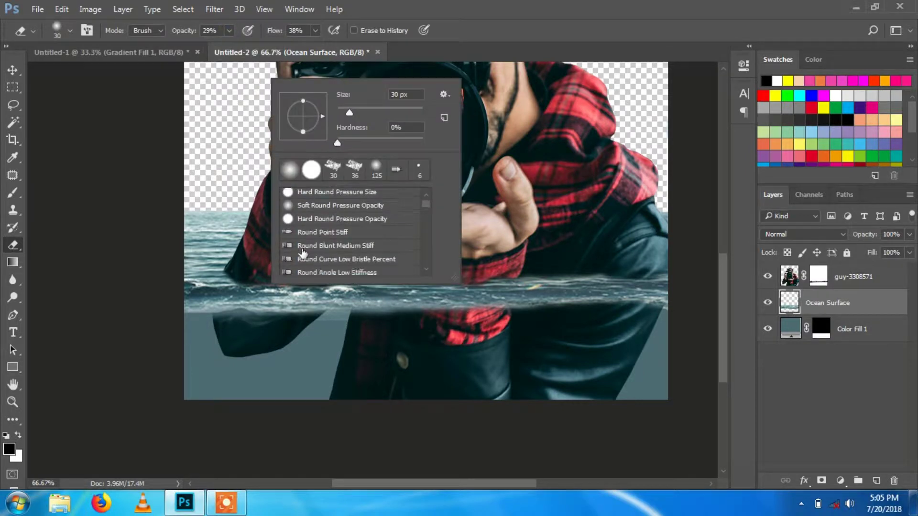
left_click_drag(315, 30, 323, 47)
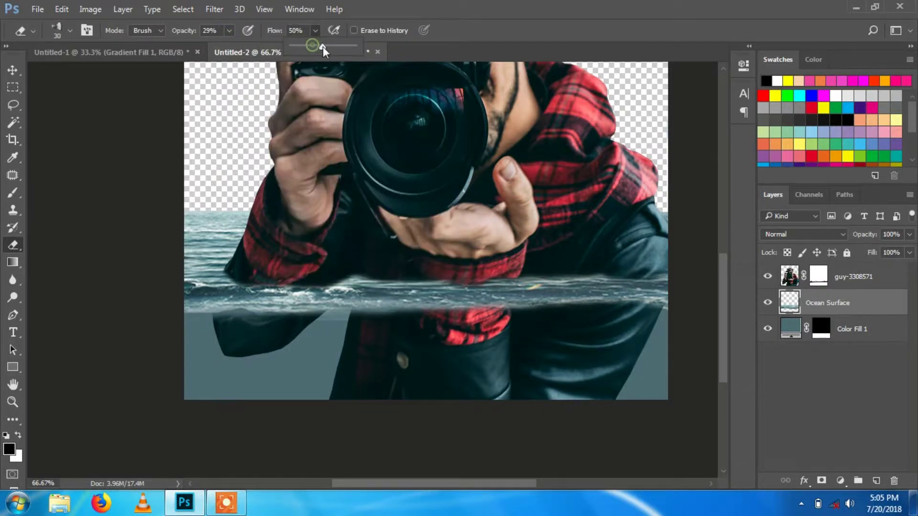
left_click_drag(229, 30, 246, 48)
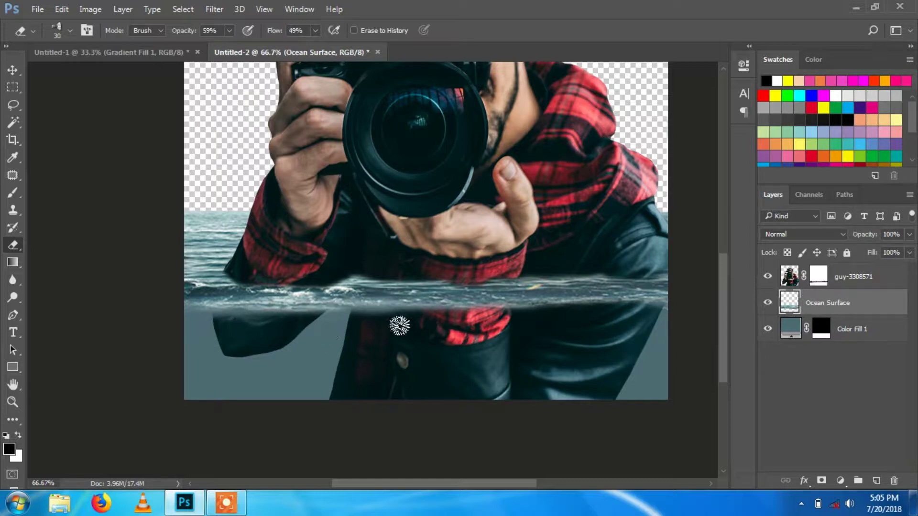
left_click_drag(231, 42, 239, 47)
right_click(306, 169)
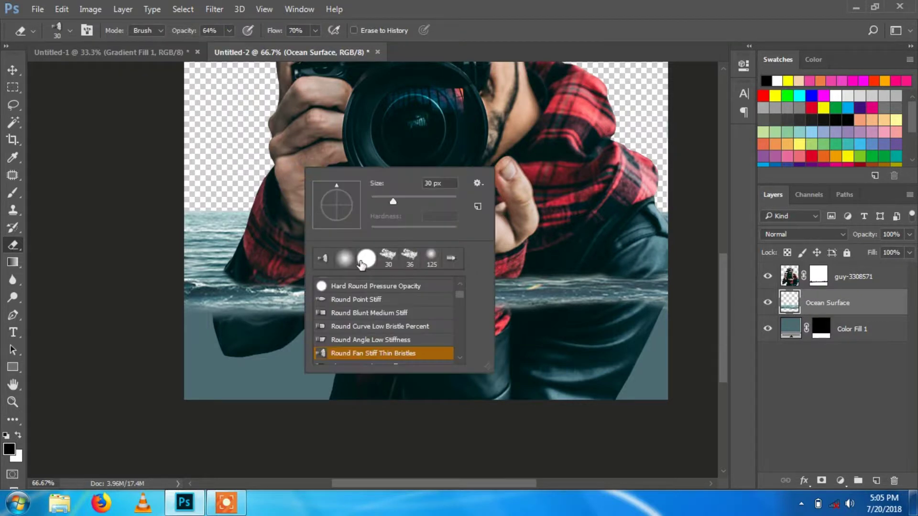
left_click(363, 286)
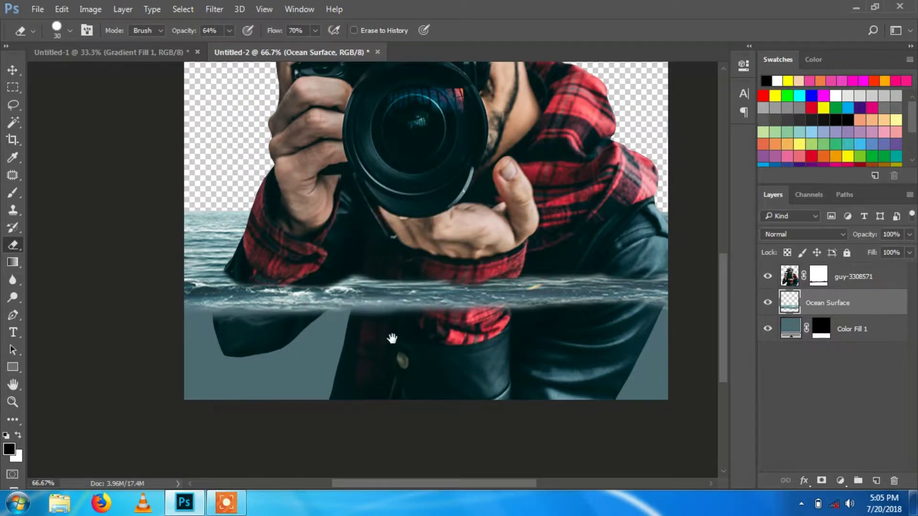
left_click_drag(392, 338, 294, 306)
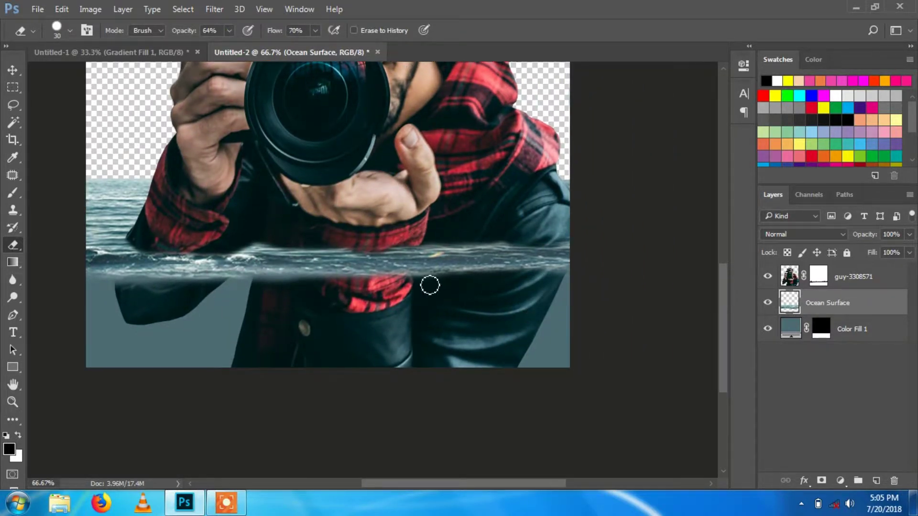
key("ctrl+minus")
key("ctrl+minus")
- Add a Gradient Fill layer above Color Fill 1 to darken the underwater area
left_click(855, 329)
left_click(839, 480)
left_click(837, 196)
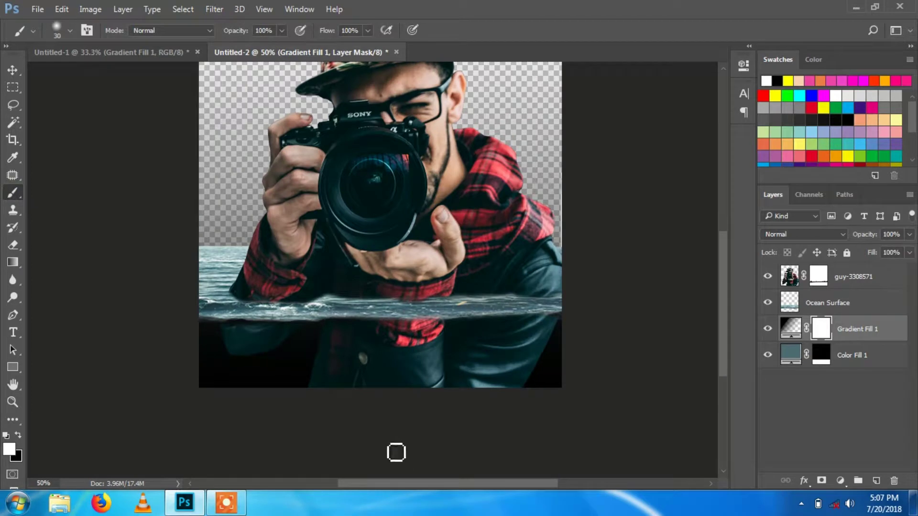
- Set up a soft brush at 25% opacity and flow for the gradient mask
right_click(345, 307)
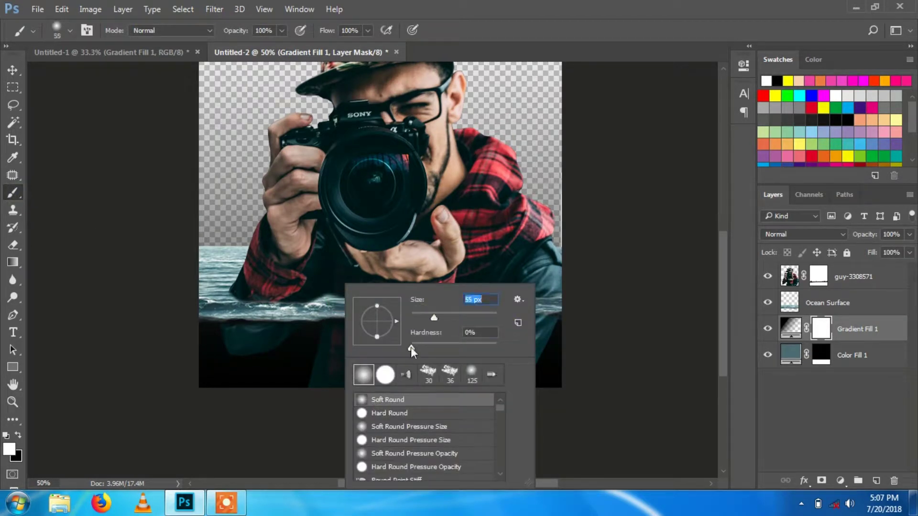
key("Return")
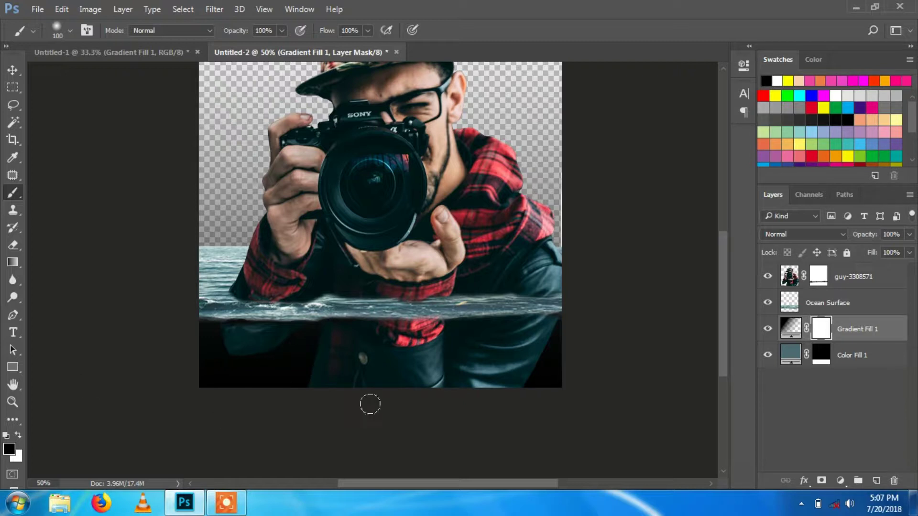
right_click(355, 268)
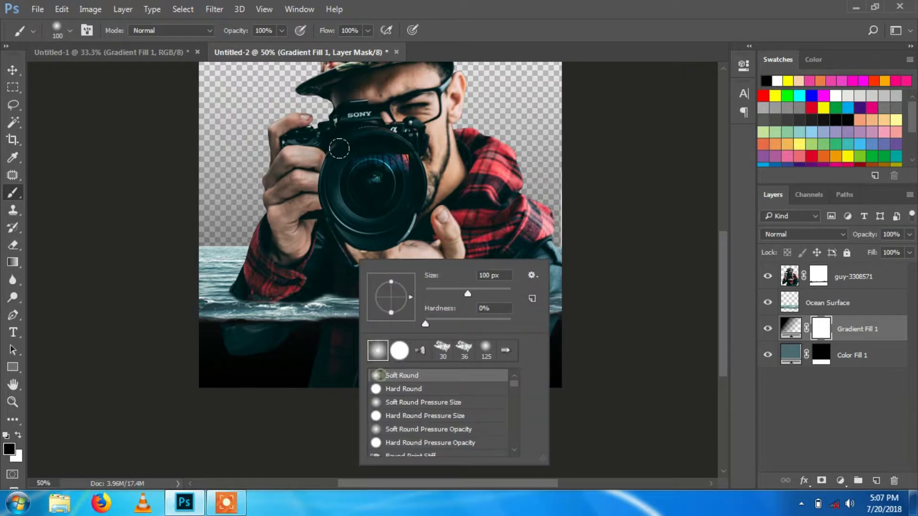
key("shift+4")
key("shift+5")
left_click(282, 30)
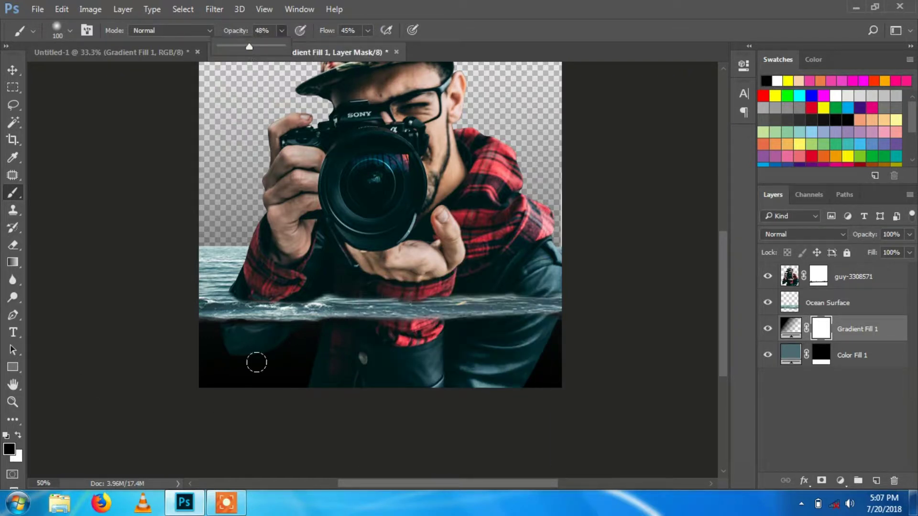
- Paint the gradient mask to lighten the lower-left and lower-right underwater areas
left_click_drag(256, 362, 308, 361)
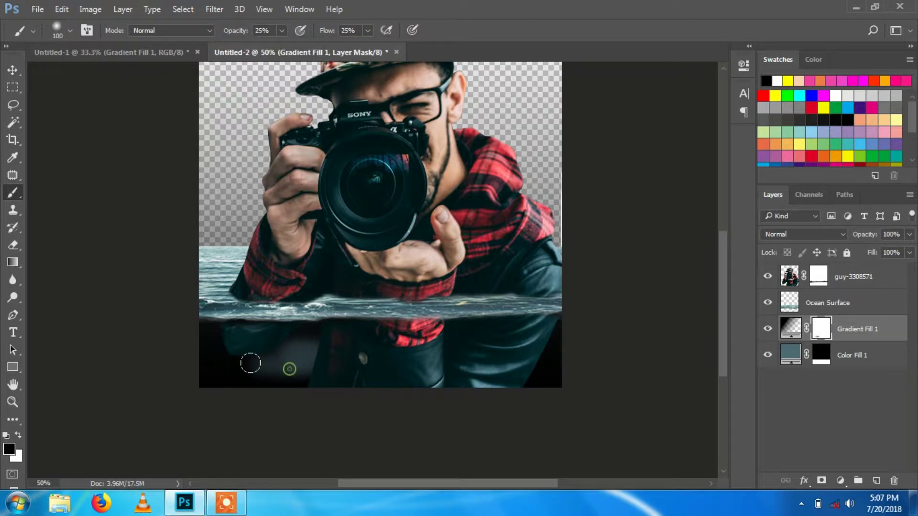
left_click_drag(250, 363, 213, 358)
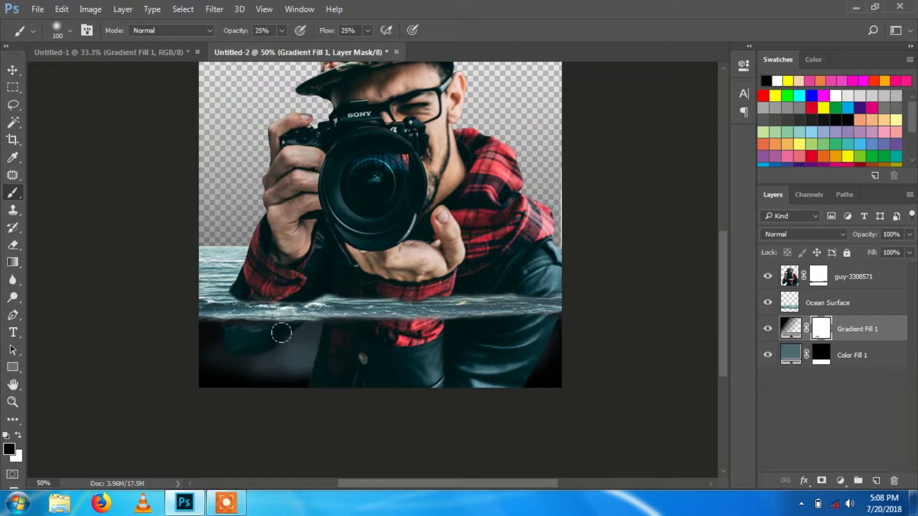
mouse_move(223, 326)
left_mouse_down()
mouse_move(373, 389)
mouse_move(540, 368)
left_mouse_up()
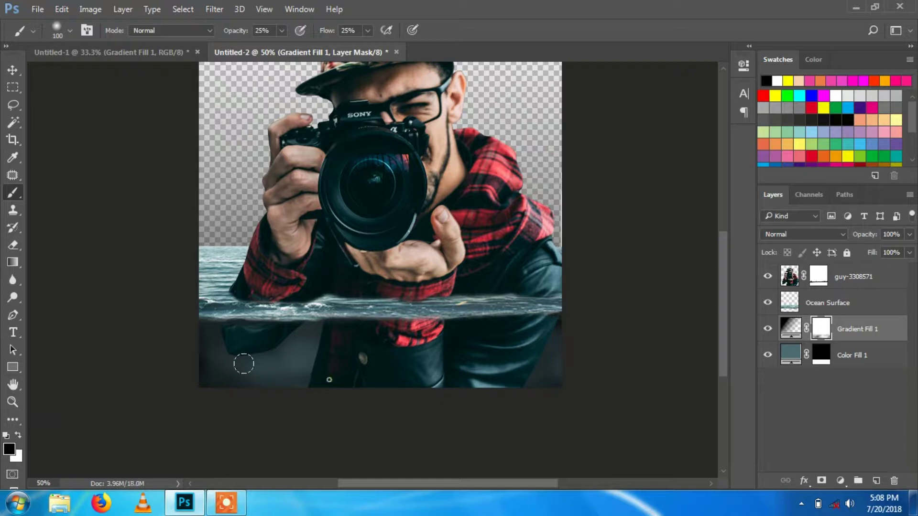
left_click_drag(159, 316, 263, 336)
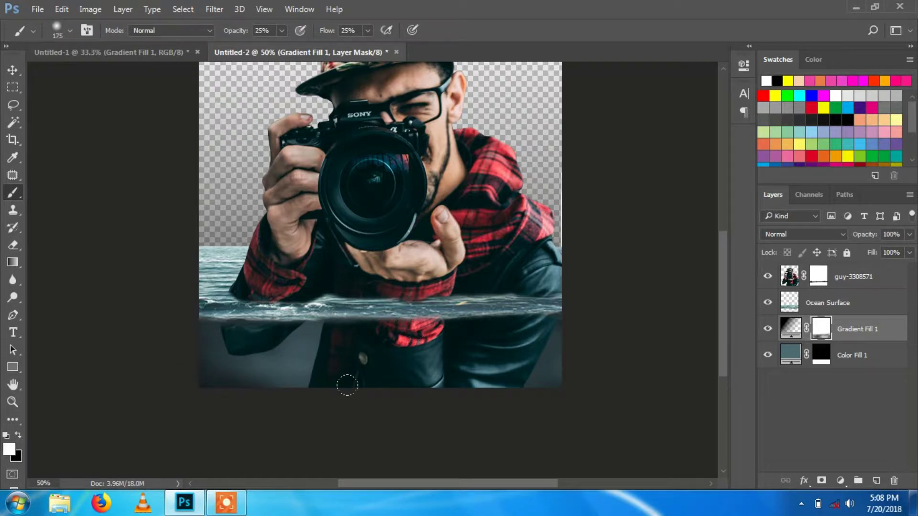
key("ctrl+minus")
key("ctrl+minus")
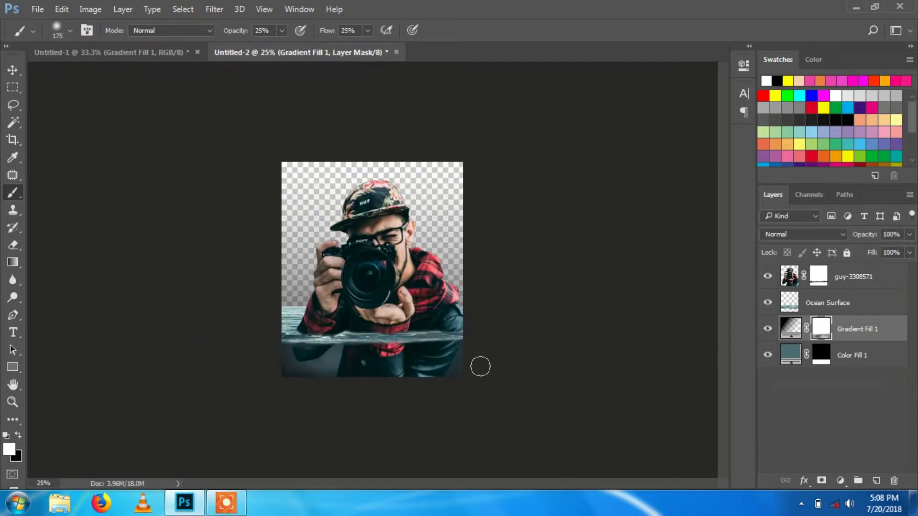
left_click(854, 282)
key("x")
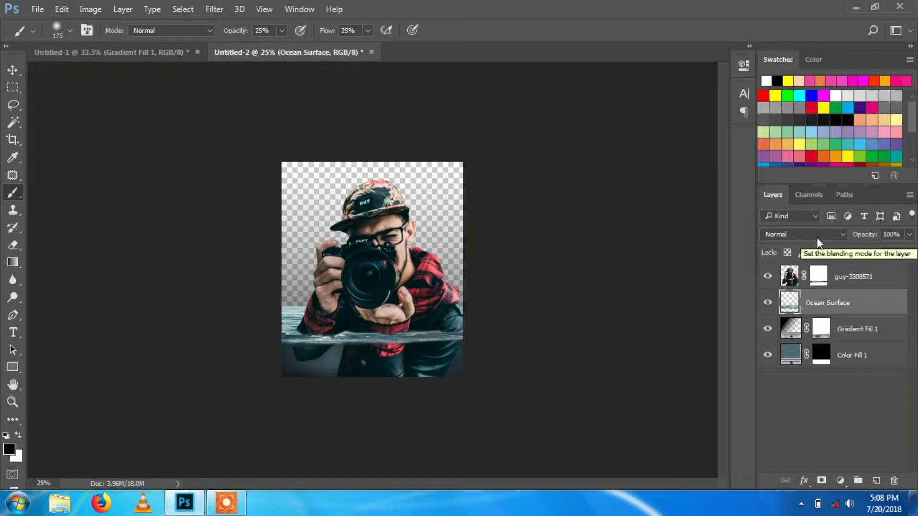
- Duplicate the Ocean Surface layer and apply a High Pass filter to the copy
key("ctrl+j")
left_click(214, 9)
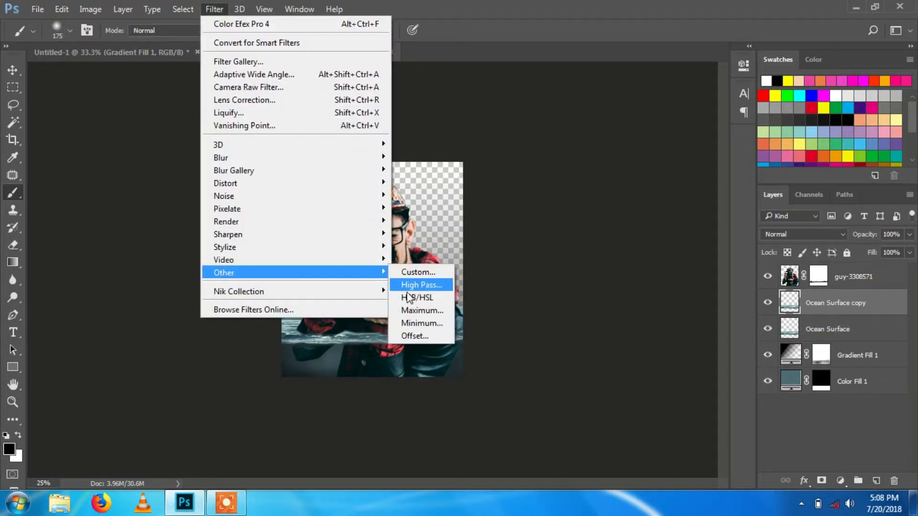
mouse_move(224, 273)
left_click(420, 286)
left_click(529, 123)
key("b")
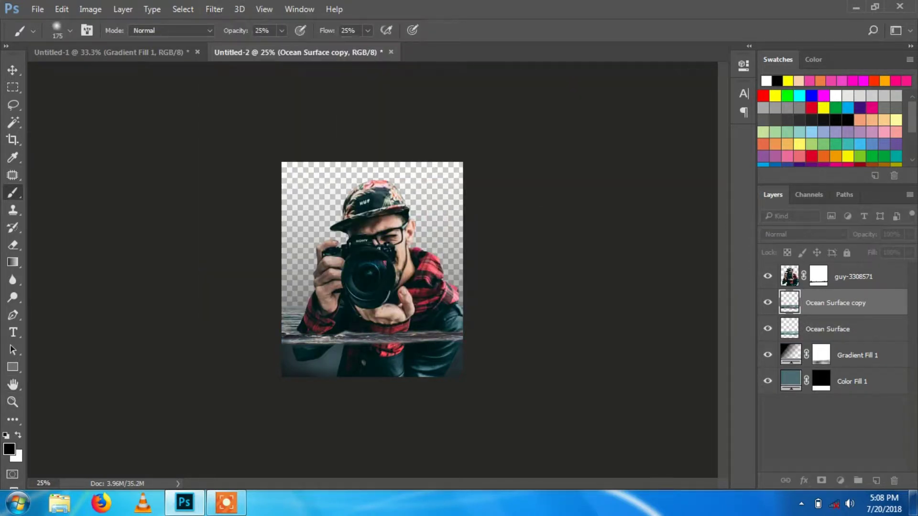
- Rework the copy's Channel Mixer: boost red, cut green, raise blue, adjust the constant
left_click(92, 10)
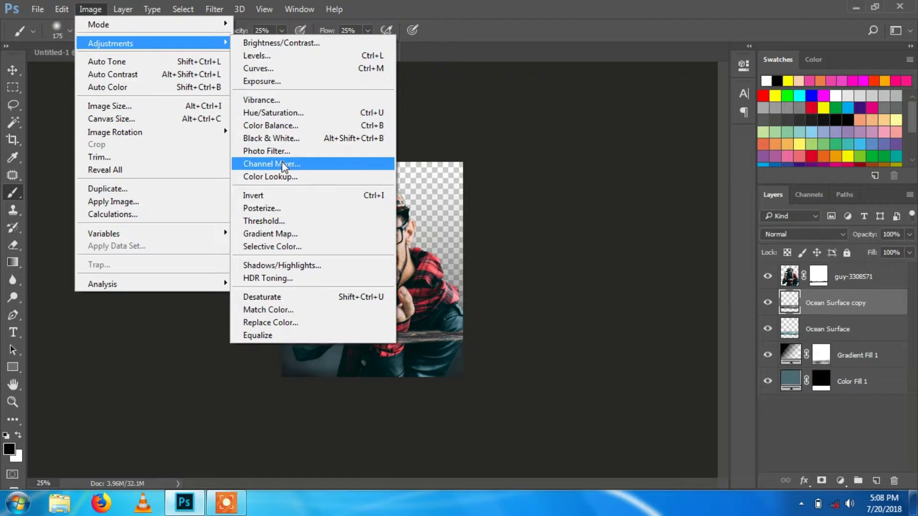
left_click(262, 163)
left_click_drag(640, 218, 639, 248)
mouse_move(640, 313)
left_mouse_down()
mouse_move(659, 311)
mouse_move(638, 313)
left_mouse_up()
left_click_drag(680, 188, 685, 188)
mouse_move(635, 218)
left_mouse_down()
mouse_move(645, 248)
mouse_move(610, 219)
left_mouse_up()
left_click_drag(645, 245, 651, 245)
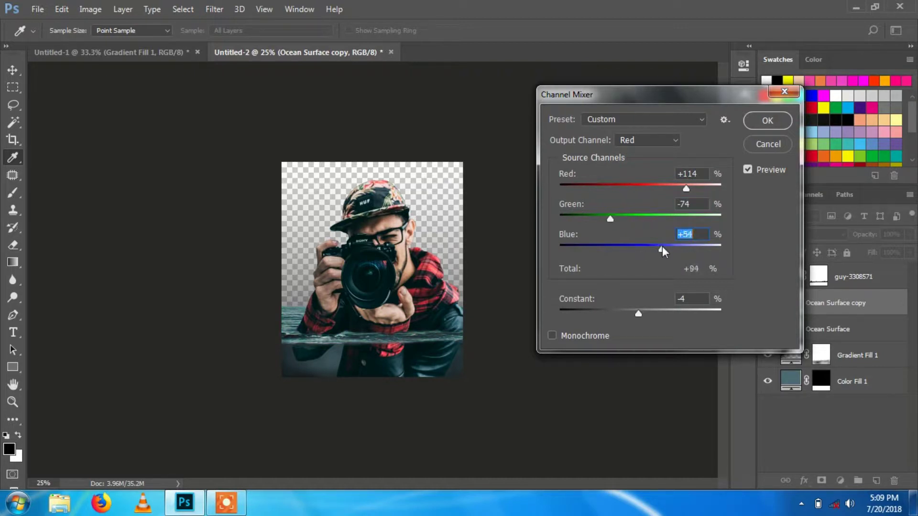
left_click_drag(638, 313, 641, 314)
left_click_drag(686, 189, 685, 188)
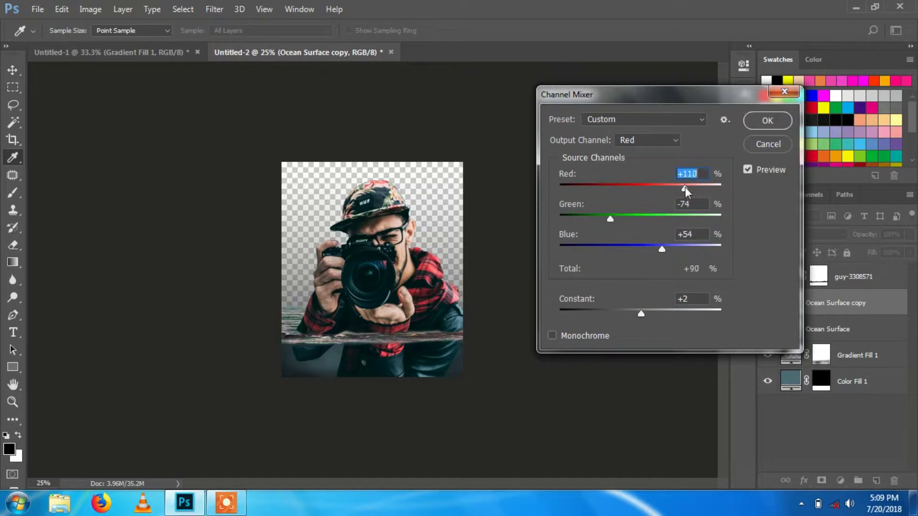
left_click_drag(602, 219, 590, 218)
left_click_drag(661, 248, 664, 248)
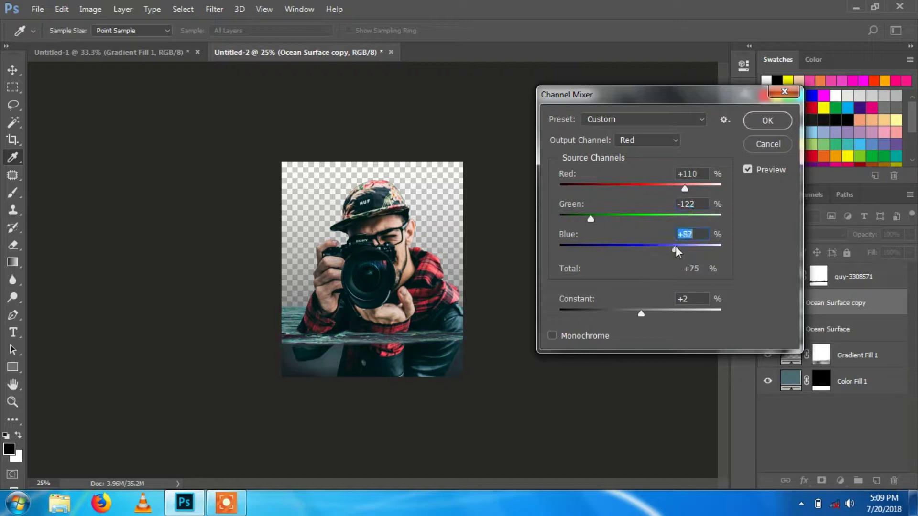
left_click(767, 120)
- Darken the copy's midtones with Levels at gamma 0.63, then select guy-3308571
left_click(90, 9)
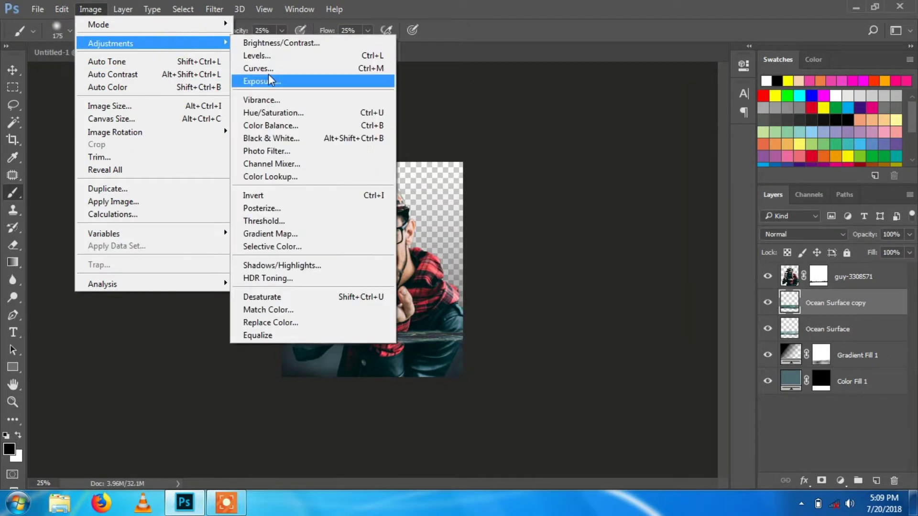
left_click(257, 55)
left_click_drag(738, 247, 762, 247)
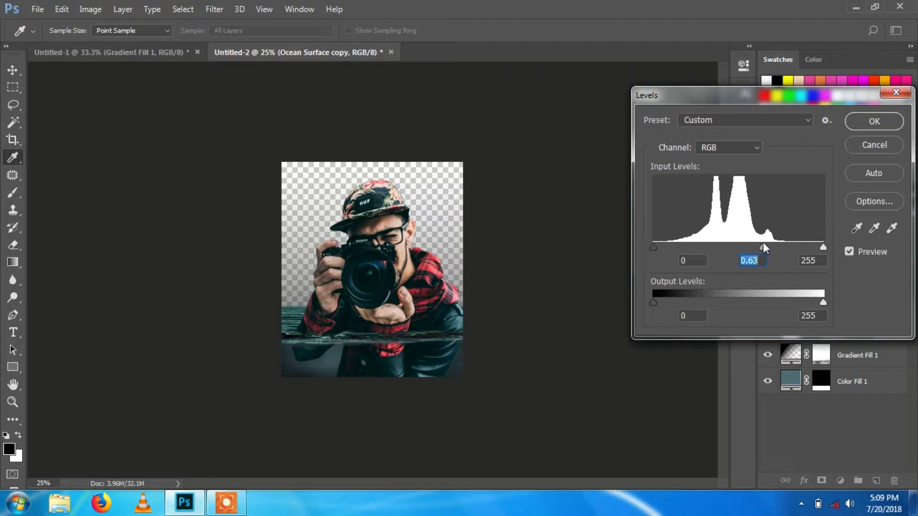
left_click(874, 121)
key("b")
left_click(776, 275)
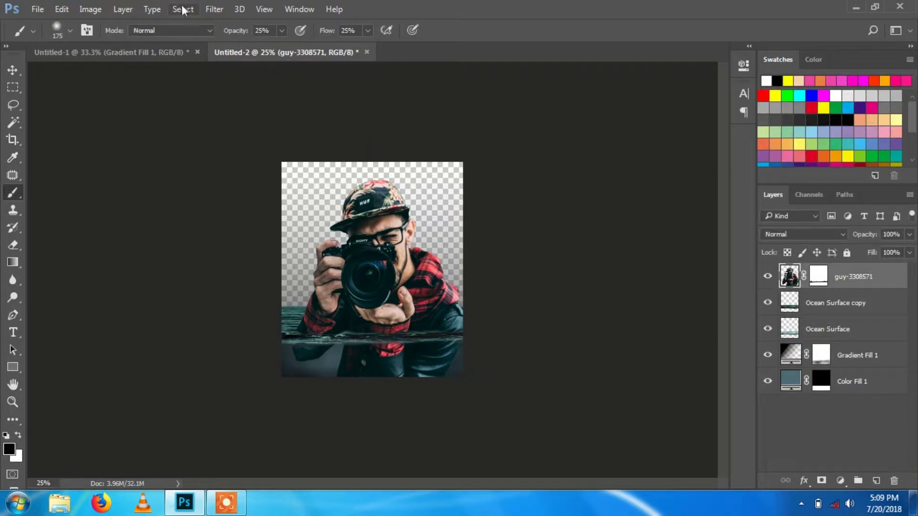
- Add an empty layer below Color Fill 1 and place-embed the beach-1852930 photo
left_click(843, 382)
left_click(876, 480)
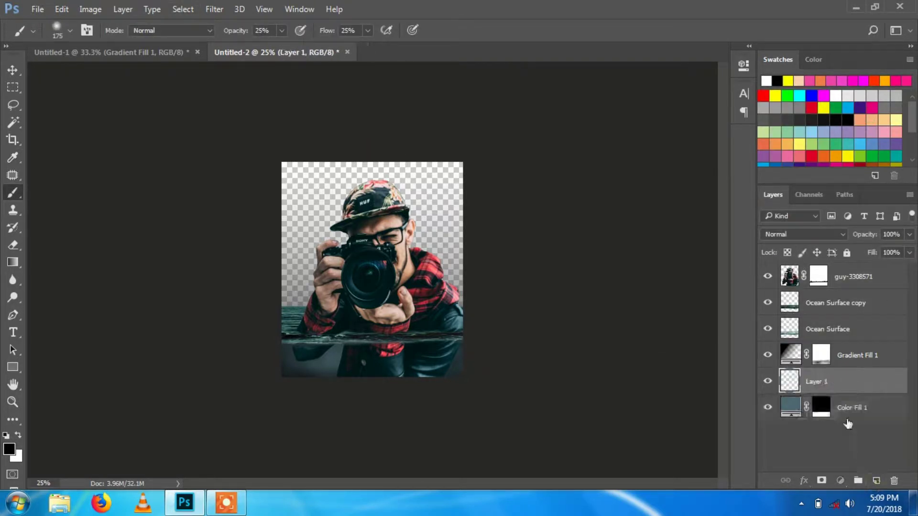
left_click_drag(832, 381, 791, 423)
left_click(38, 9)
left_click(159, 259)
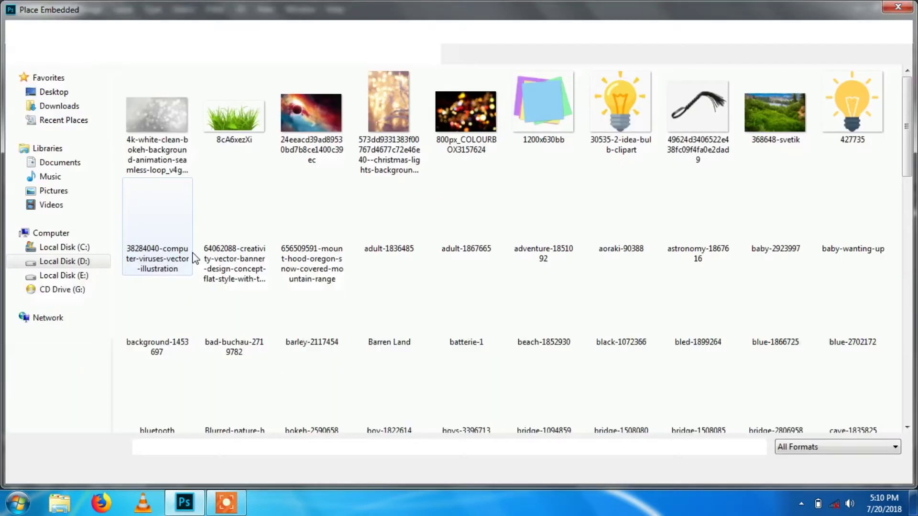
double_click(525, 308)
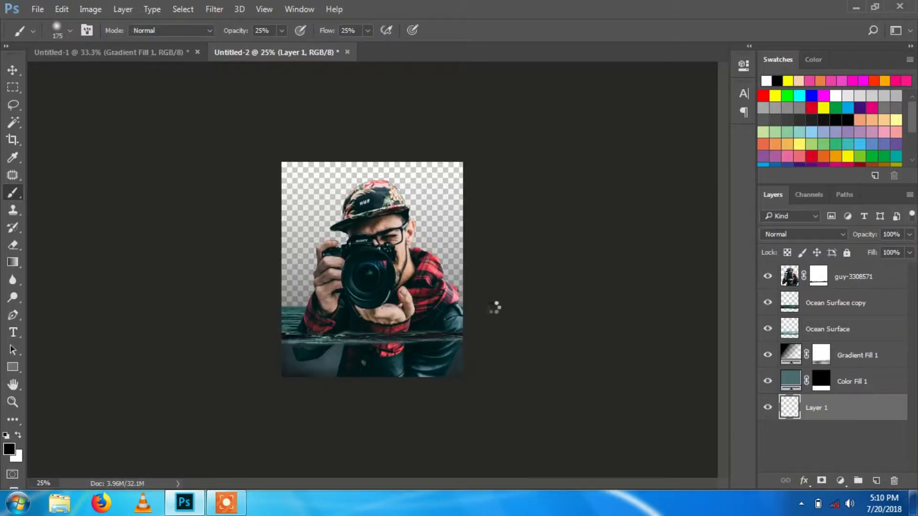
- Enlarge, reposition and slightly tilt the beach photo, then commit the transform
left_click_drag(463, 348, 596, 329)
left_click_drag(281, 163, 268, 152)
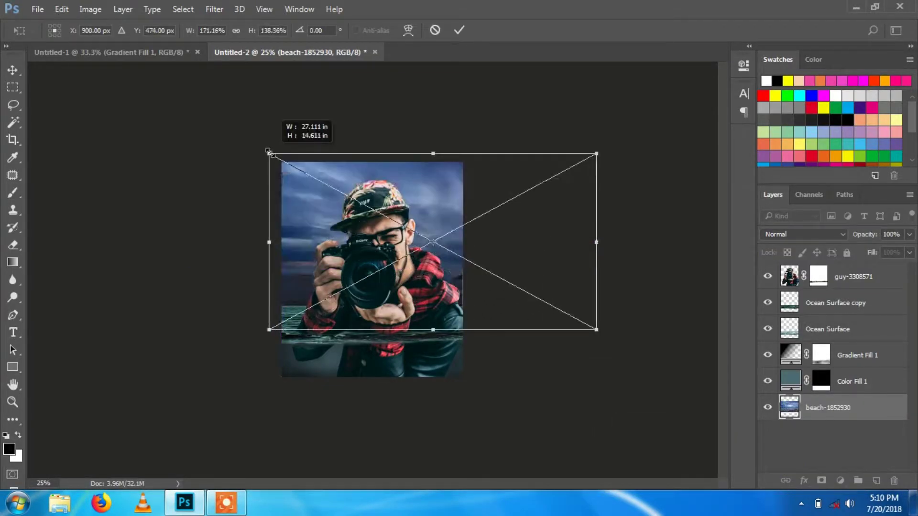
mouse_move(596, 329)
left_mouse_down()
mouse_move(480, 311)
mouse_move(204, 147)
left_mouse_up()
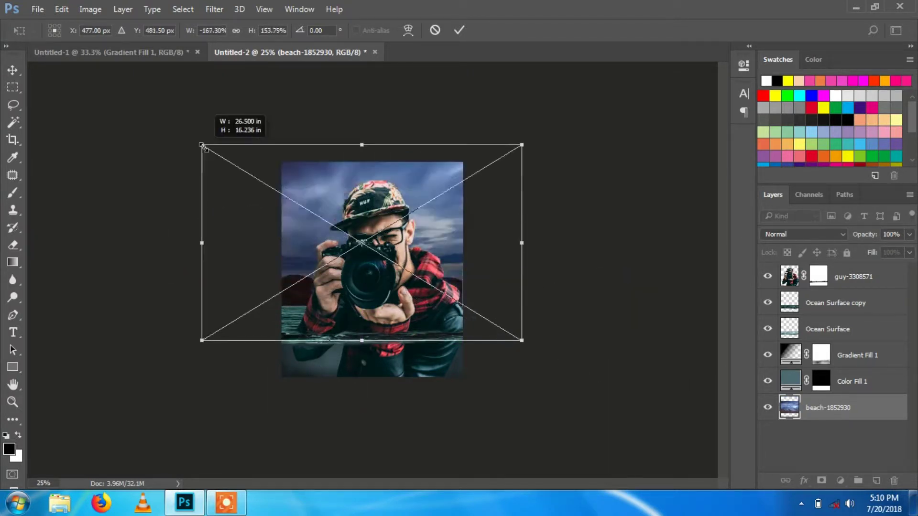
left_click_drag(176, 177, 102, 61)
mouse_move(431, 231)
left_mouse_down()
mouse_move(452, 313)
mouse_move(522, 319)
left_mouse_up()
left_click_drag(603, 451, 596, 440)
key("Return")
- Rasterize the beach-1852930 photo layer
right_click(815, 409)
left_click(617, 297)
left_click(840, 480)
key("Escape")
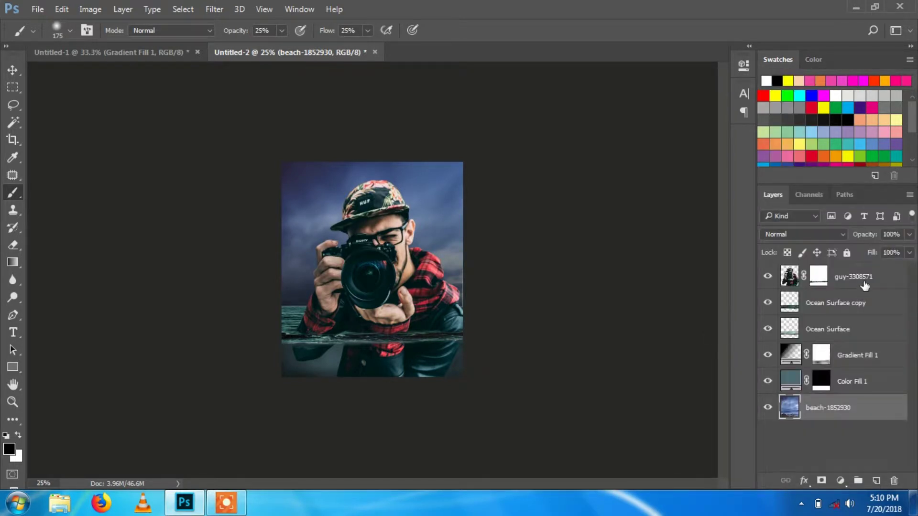
- Add a Channel Mixer adjustment layer lowering green, blue and the constant in red
left_click(840, 480)
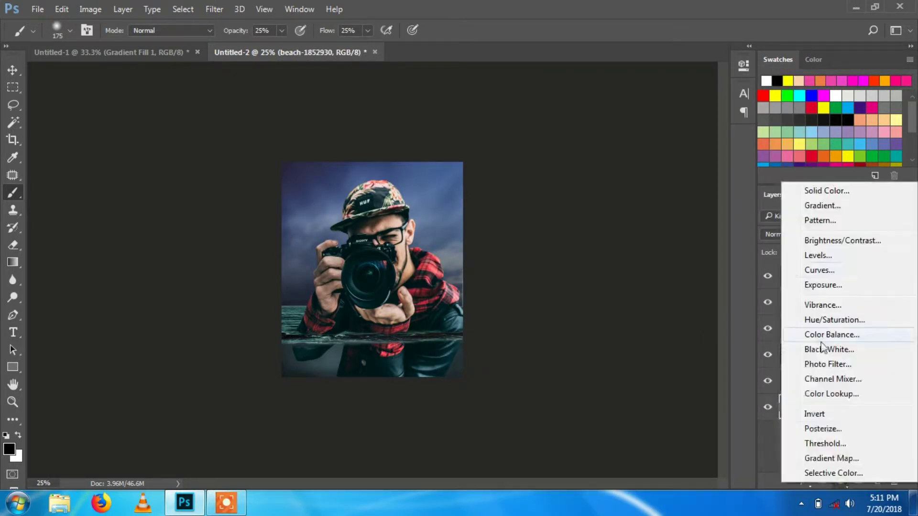
left_click(834, 380)
left_click_drag(629, 195, 630, 216)
left_click_drag(628, 267, 627, 266)
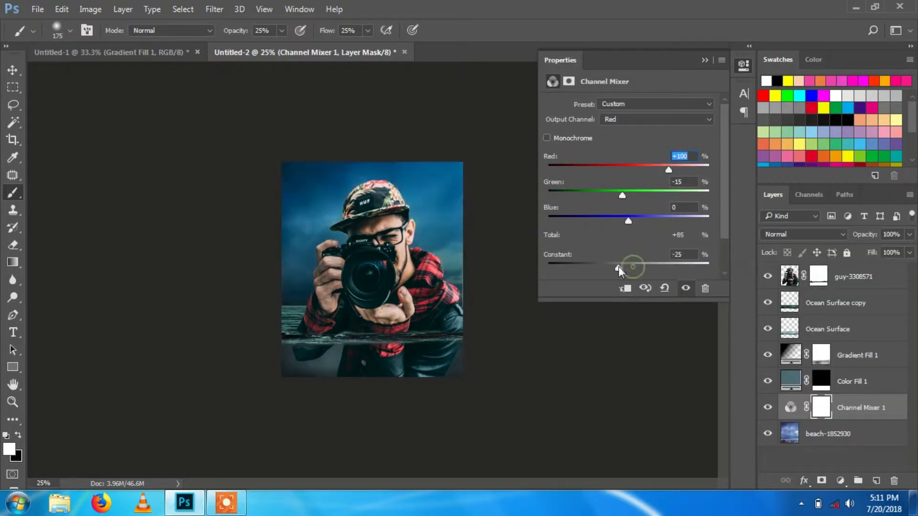
left_click(705, 60)
- Apply a Channel Mixer to the beach layer, boosting red, reducing green, raising blue
left_click(90, 9)
key("alt+bracketleft")
left_click(90, 9)
left_click(272, 163)
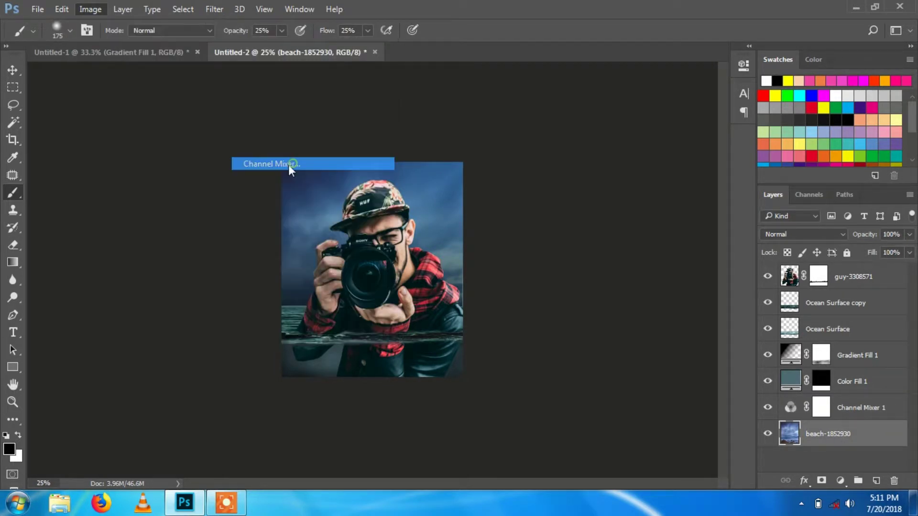
left_click_drag(681, 188, 674, 188)
left_click_drag(640, 216, 640, 219)
left_click_drag(640, 248, 644, 248)
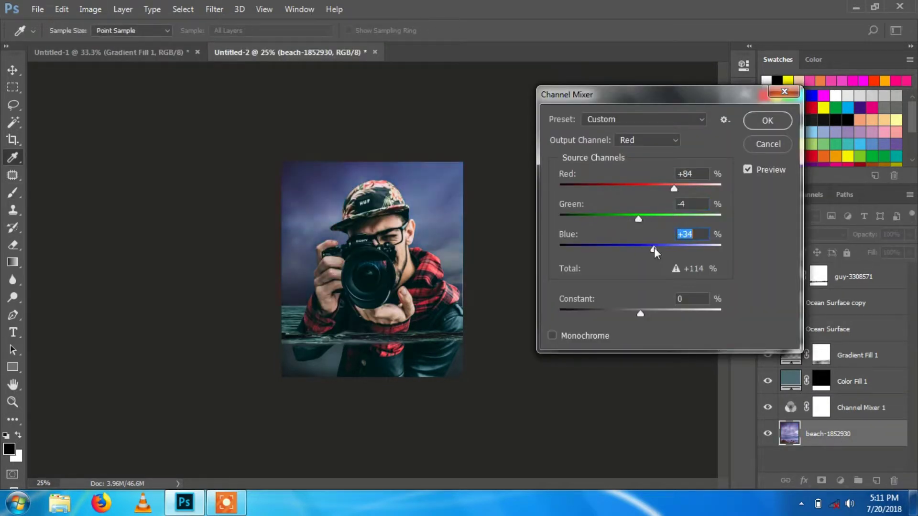
left_click(767, 121)
- Start a Color Balance on the beach, tinting shadows toward cyan, green and blue
left_click(90, 9)
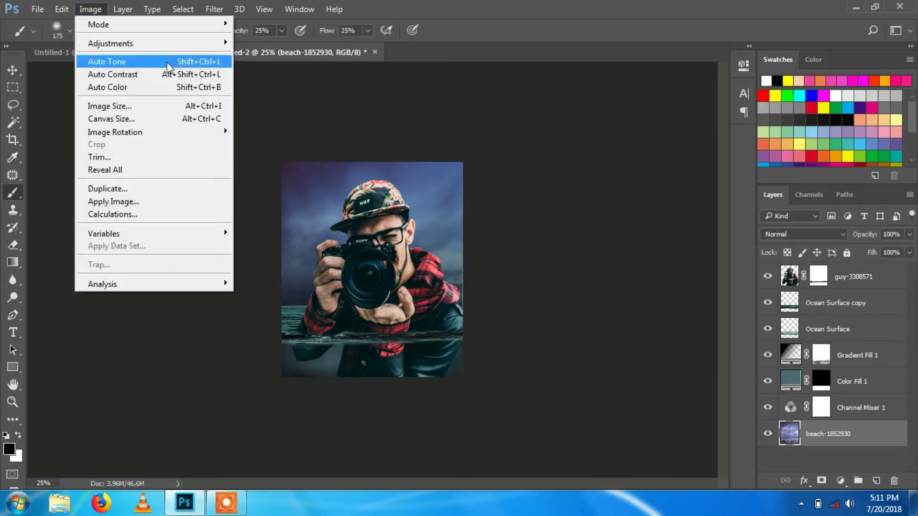
left_click(284, 125)
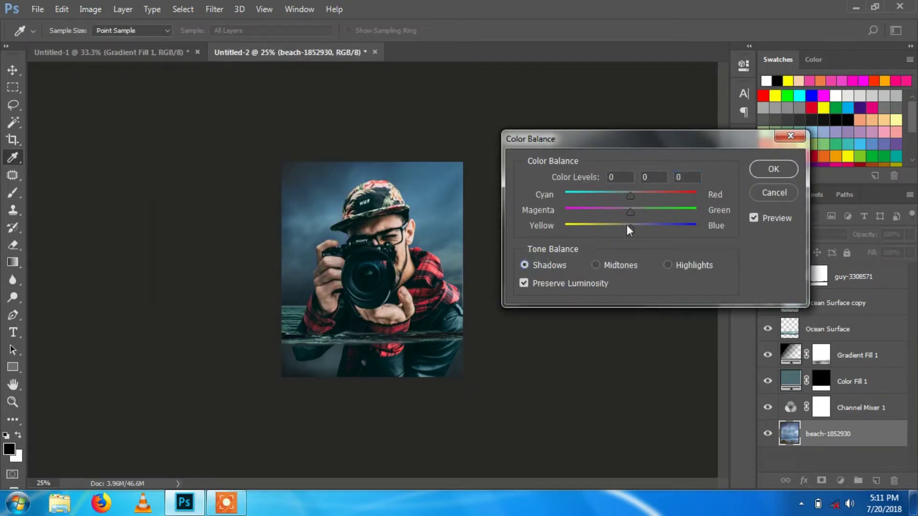
mouse_move(627, 226)
left_mouse_down()
mouse_move(649, 224)
mouse_move(609, 194)
mouse_move(655, 212)
left_mouse_up()
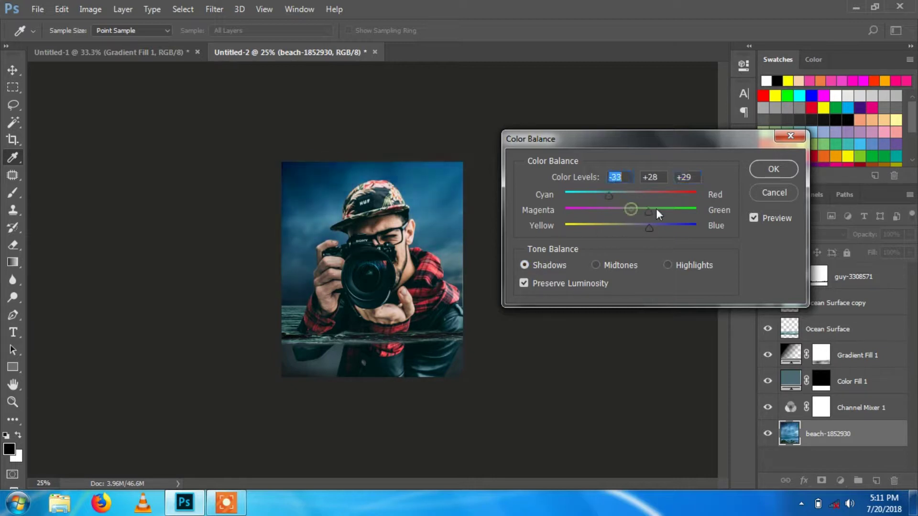
left_click(666, 264)
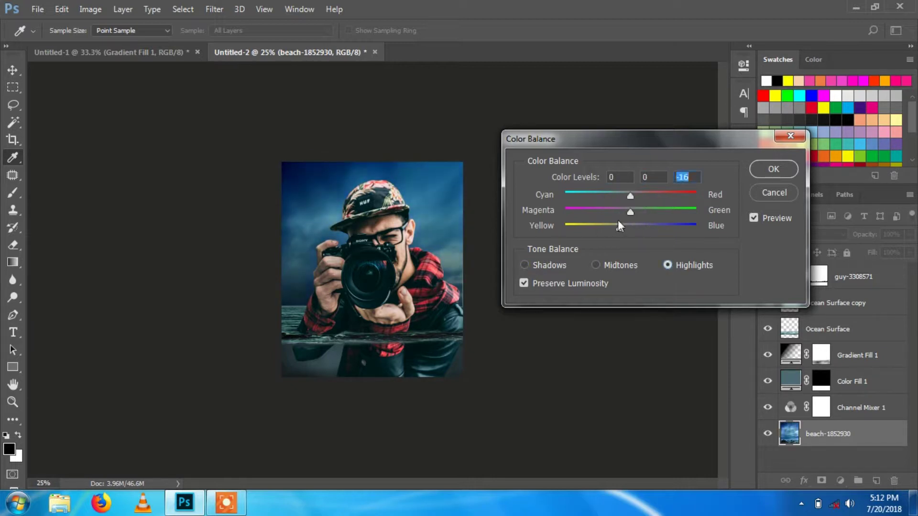
- Paint dark shading along the man's lower and right edges, merged into guy-3308571
left_click(773, 169)
key("b")
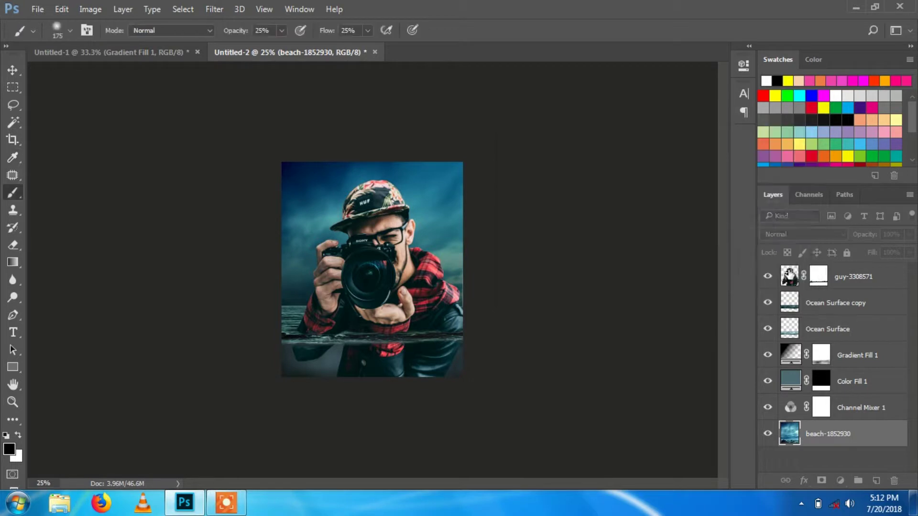
left_click(794, 277)
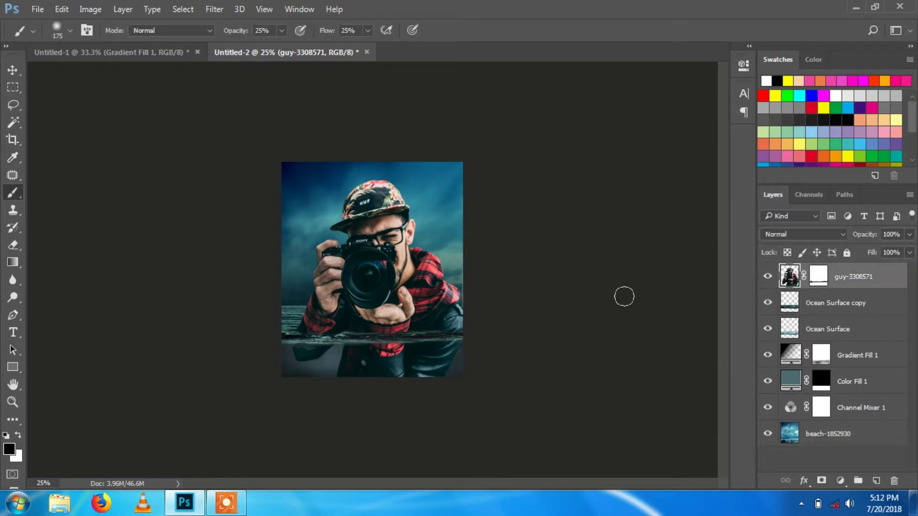
left_click(875, 481)
left_click(795, 306, "ctrl")
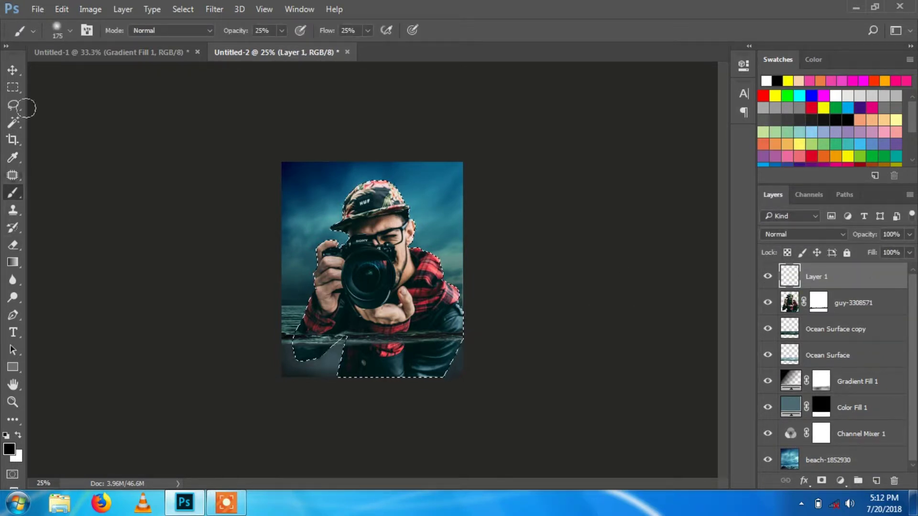
left_click_drag(341, 372, 424, 354)
right_click(822, 276)
left_click(553, 454)
left_click(444, 200)
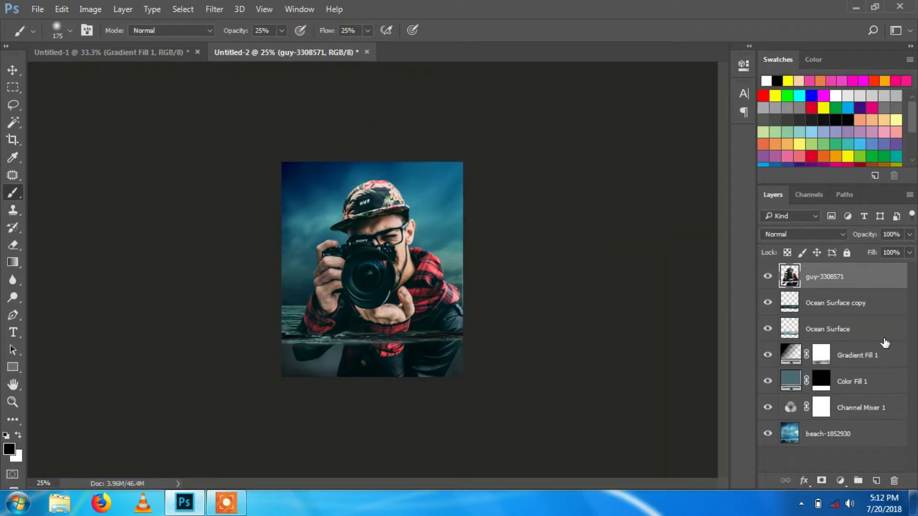
- Check the beach, Color Fill 1 mask and guy layers, browsing filters without changes
left_click(848, 435)
left_click(821, 381)
key("x")
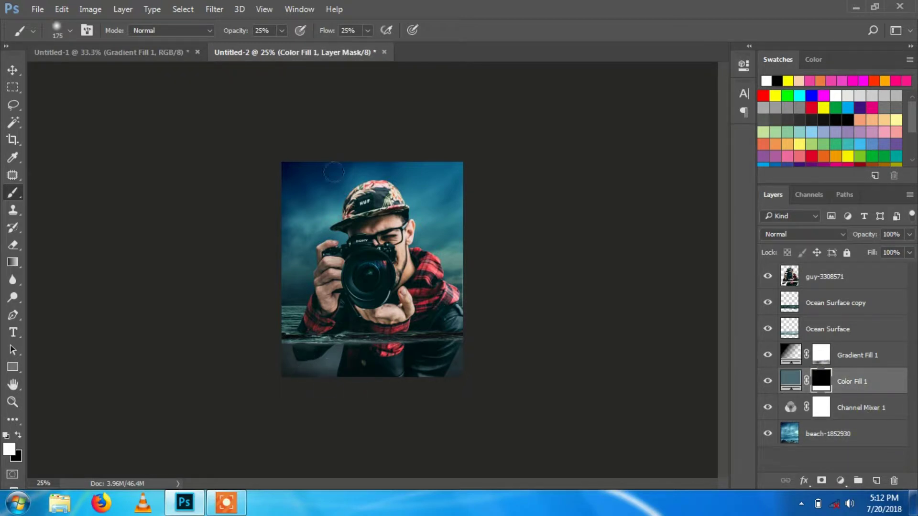
key("x")
left_click(841, 277)
left_click(214, 9)
key("Escape")
key("ctrl+t")
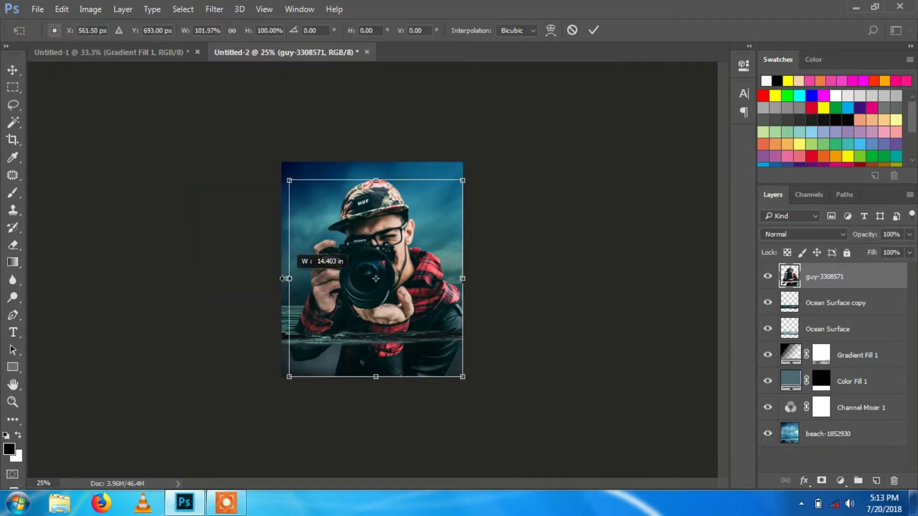
key("Escape")
left_click(214, 9)
mouse_move(226, 222)
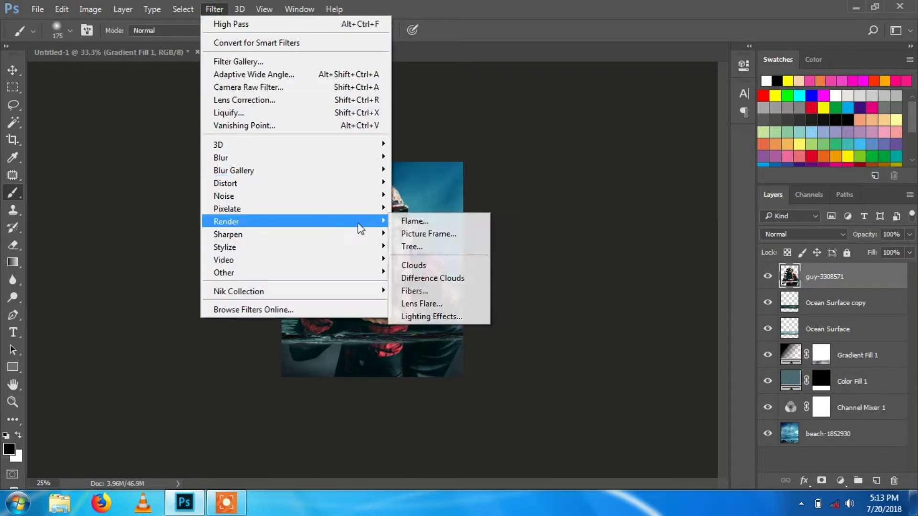
left_click(855, 380)
- Merge Ocean Surface and Ocean Surface copy into one layer, restoring black foreground
left_click(836, 356)
left_click(803, 332)
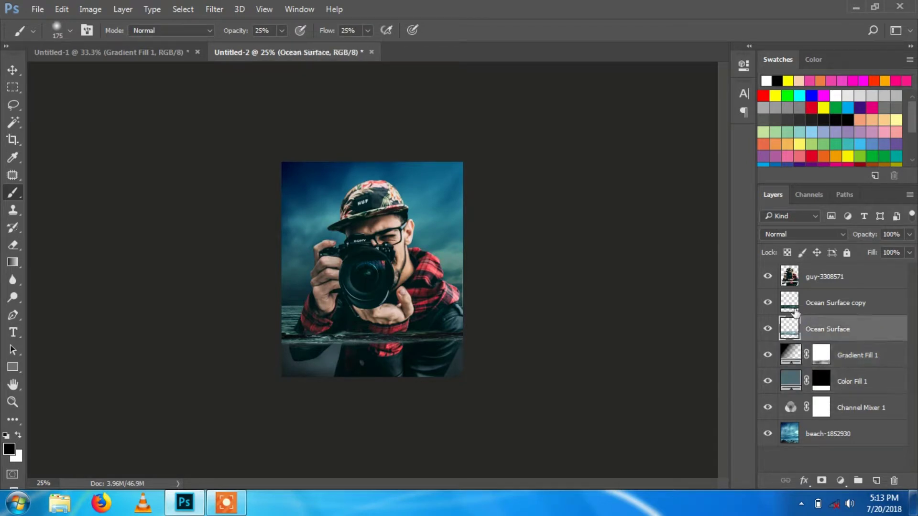
left_click(813, 306, "shift")
right_click(812, 306)
left_click(614, 454)
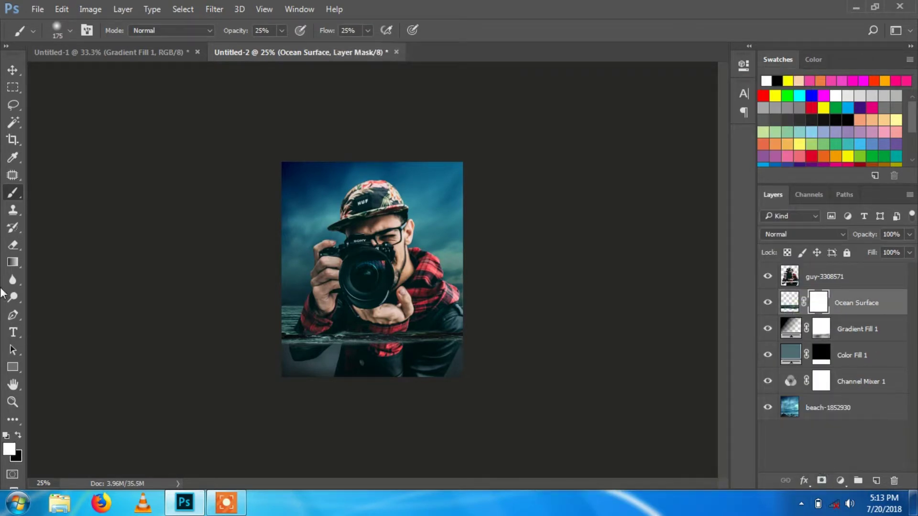
left_click(20, 436)
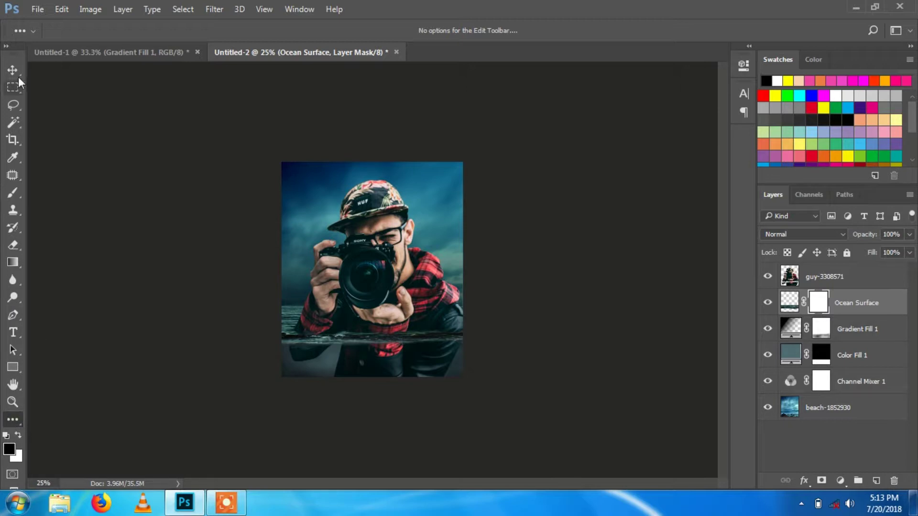
- Set the brush to 46% opacity and 28% flow
key("v")
key("b")
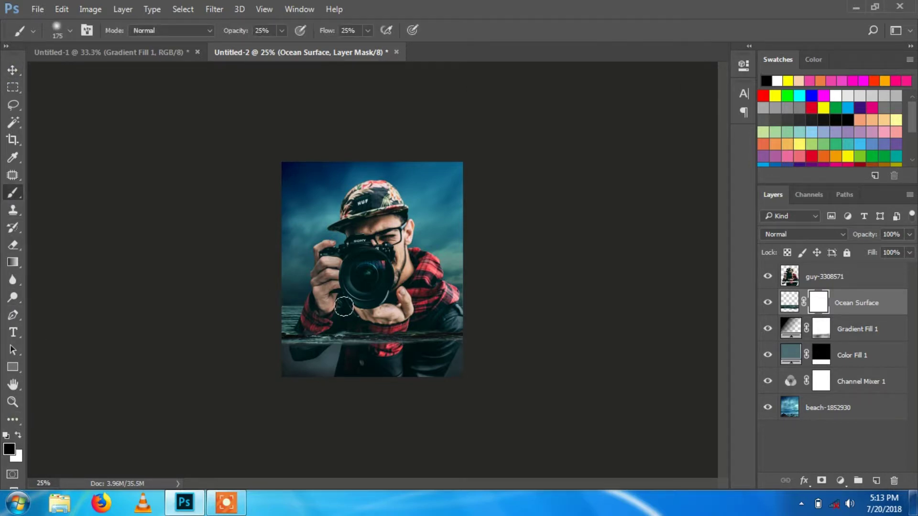
right_click(344, 306)
key("Return")
key("1")
key("7")
key("shift+1")
key("shift+3")
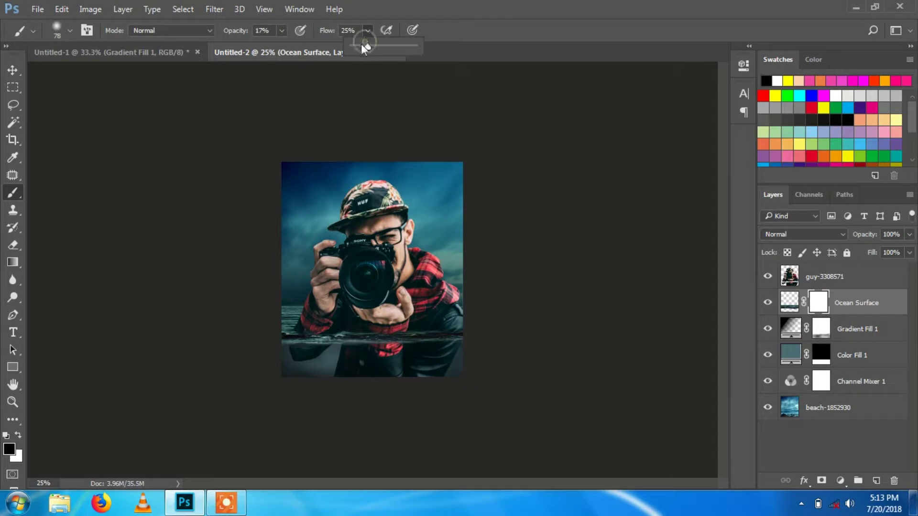
key("ctrl+plus")
left_click(367, 31)
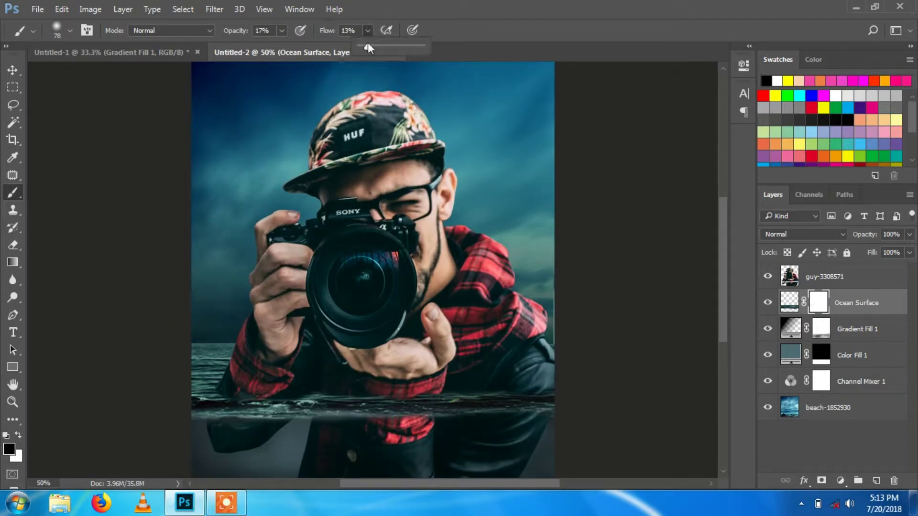
left_click_drag(281, 32, 303, 47)
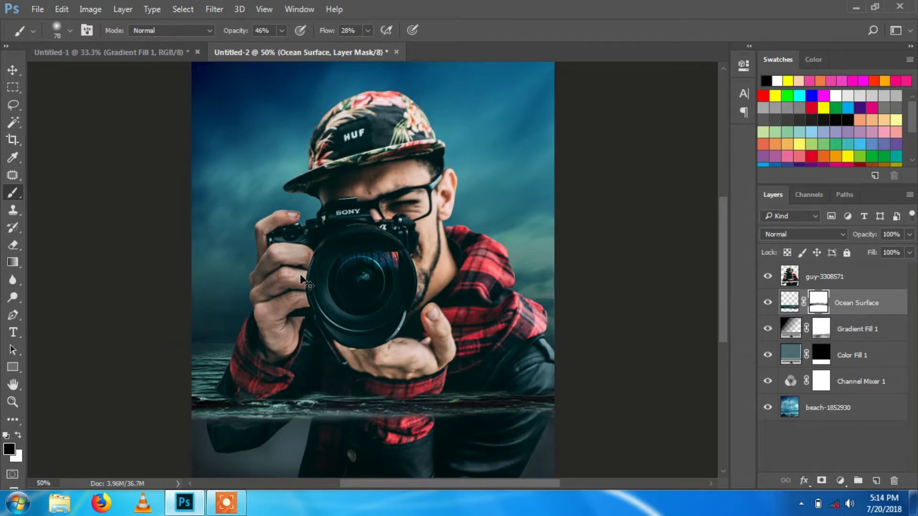
- Paint black on the Ocean Surface mask along the waterline, then select guy-3308571
key("ctrl+minus")
left_click(19, 435)
key("x")
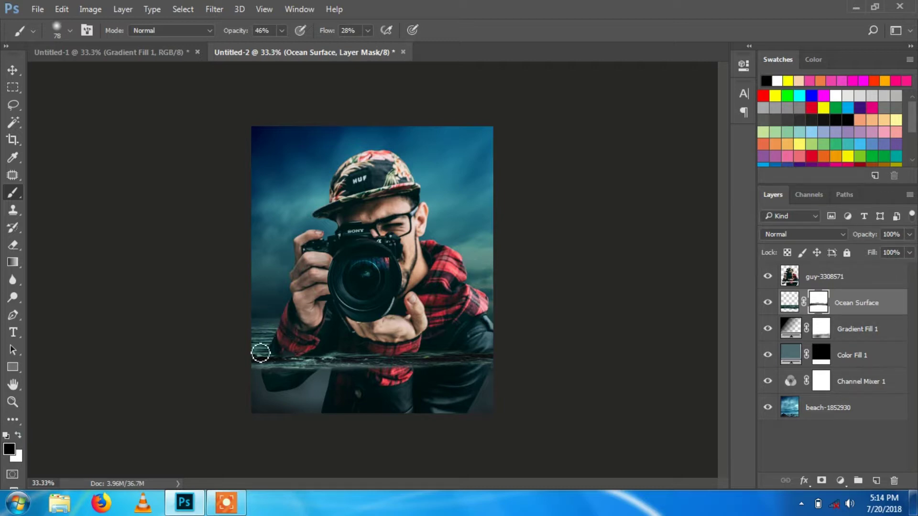
left_click_drag(249, 369, 516, 368)
left_click(844, 332)
key("ctrl+minus")
left_click(814, 285)
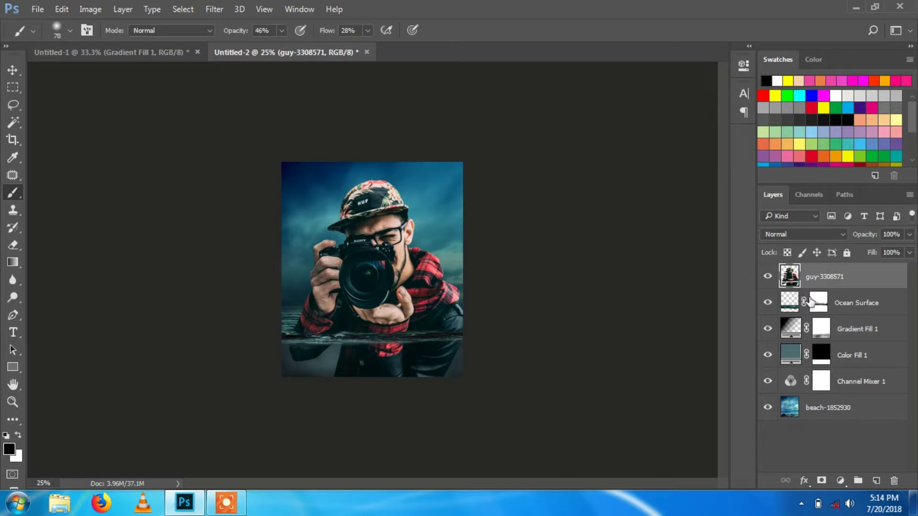
left_click(207, 9)
- In Camera Raw, add magenta tint and raise exposure, contrast, highlights and shadows
left_click(342, 94)
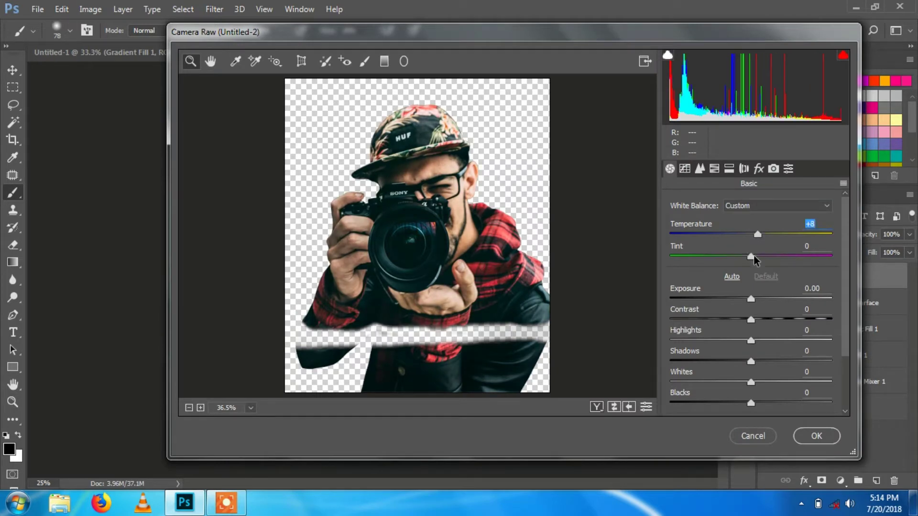
left_click_drag(751, 256, 770, 256)
mouse_move(750, 298)
left_mouse_down()
mouse_move(778, 340)
mouse_move(761, 361)
left_mouse_up()
left_click(752, 361)
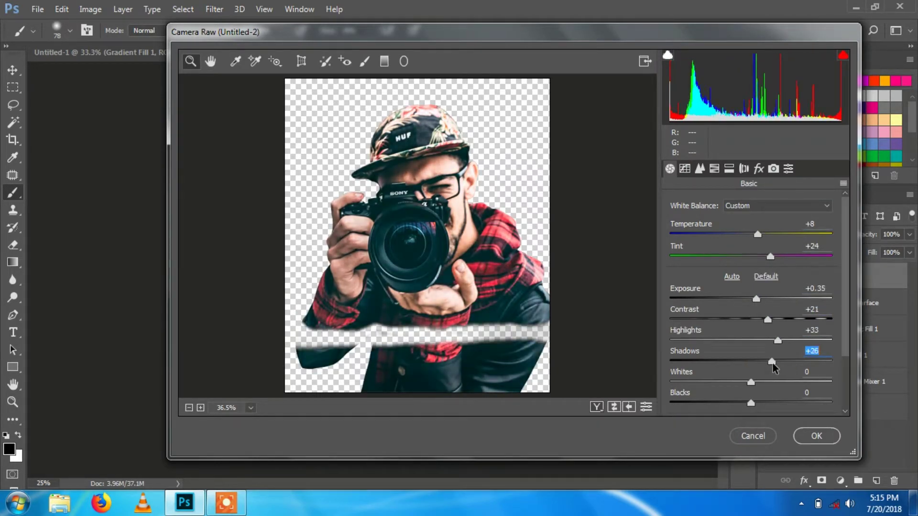
scroll(762, 361, "down", 3)
mouse_move(750, 317)
left_mouse_down()
mouse_move(767, 318)
mouse_move(738, 338)
left_mouse_up()
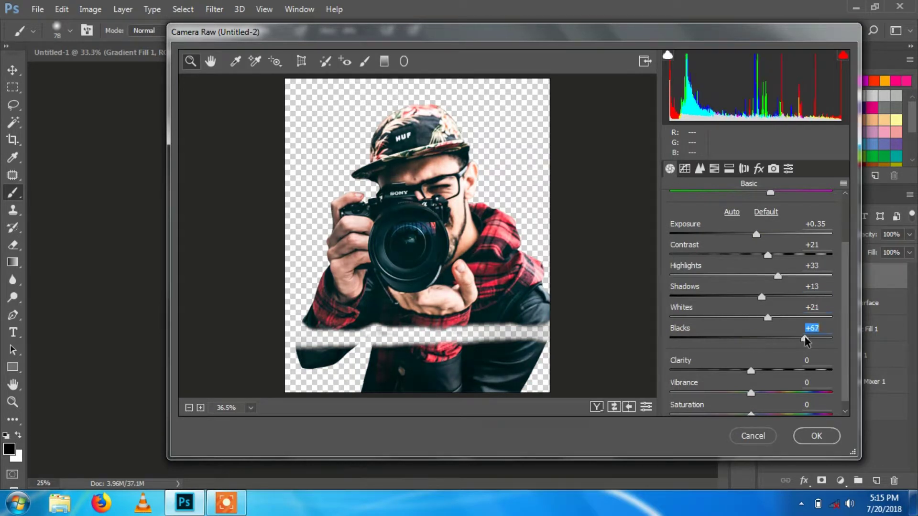
- Lower blacks, raise whites, clarity, vibrance and saturation, and apply Camera Raw
mouse_move(750, 370)
left_mouse_down()
mouse_move(789, 371)
mouse_move(808, 383)
left_mouse_up()
scroll(769, 372, "down", 1)
left_click_drag(750, 405, 767, 404)
left_click_drag(808, 383, 776, 360)
left_click(800, 383)
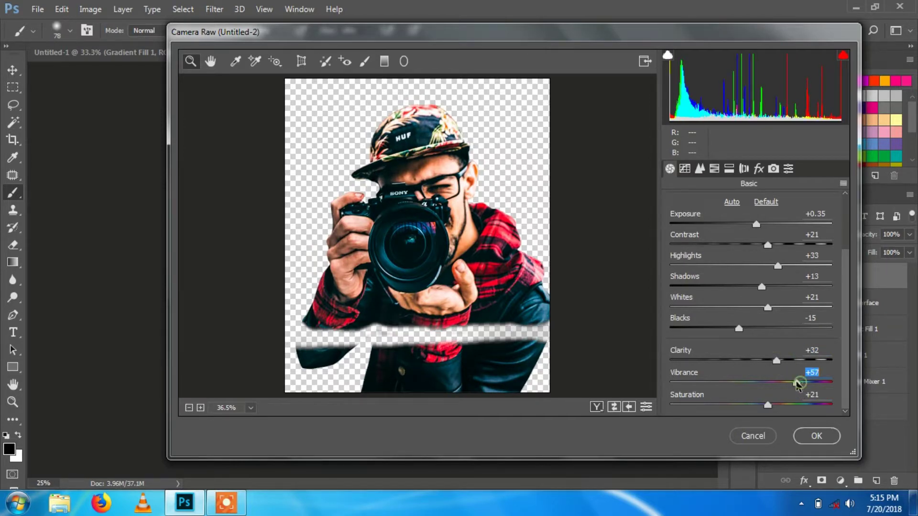
left_click(816, 435)
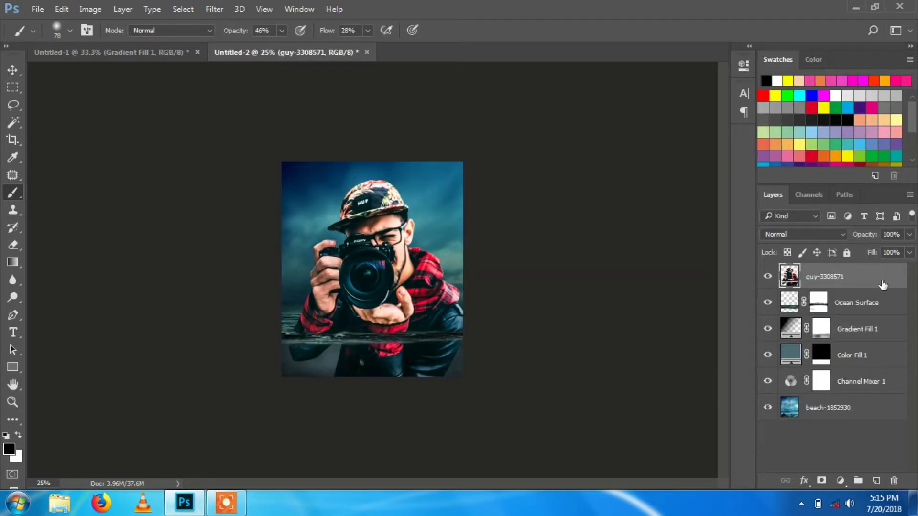
- Add a Gradient Fill layer with Radial style and Reverse ticked
left_click(841, 478)
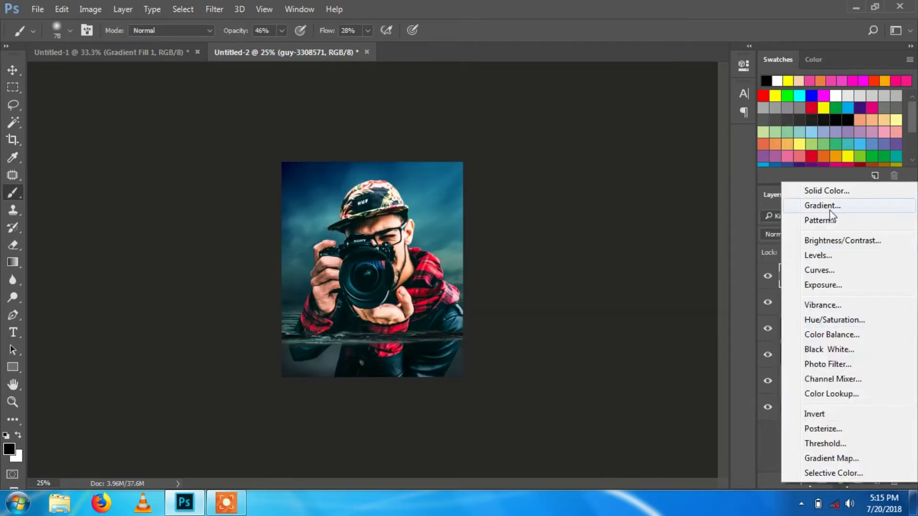
left_click(813, 207)
left_click(741, 163)
left_click(729, 190)
left_click(715, 233)
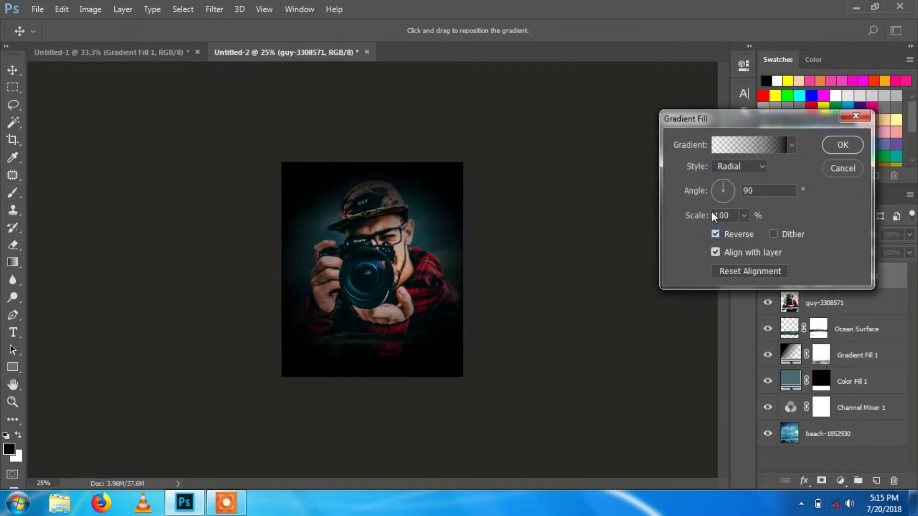
left_click_drag(743, 234, 764, 233)
left_click(842, 144)
- Lower the gradient vignette's opacity to 65% and reselect guy-3308571
left_click(909, 234)
left_click_drag(909, 249, 886, 250)
key("b")
key("v")
left_click(840, 305)
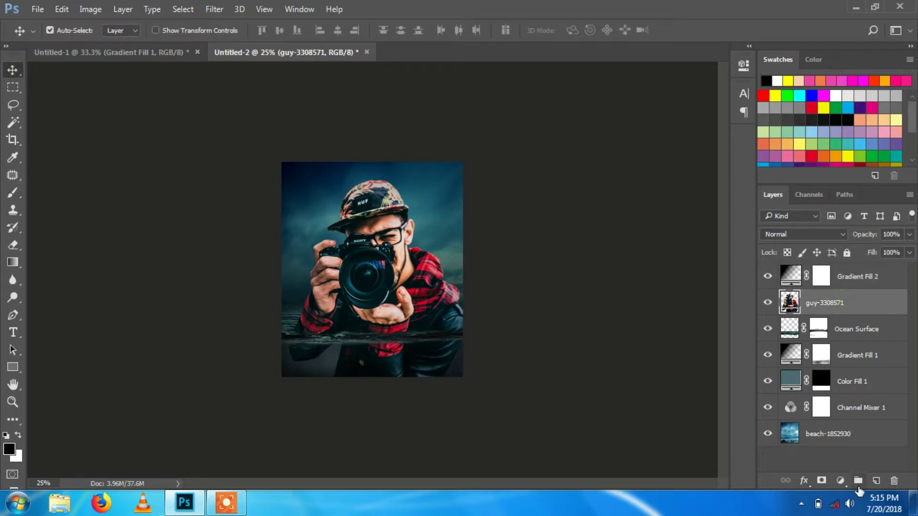
- Add a black solid colour fill layer and convert it to a smart object
left_click(839, 480)
left_click(803, 189)
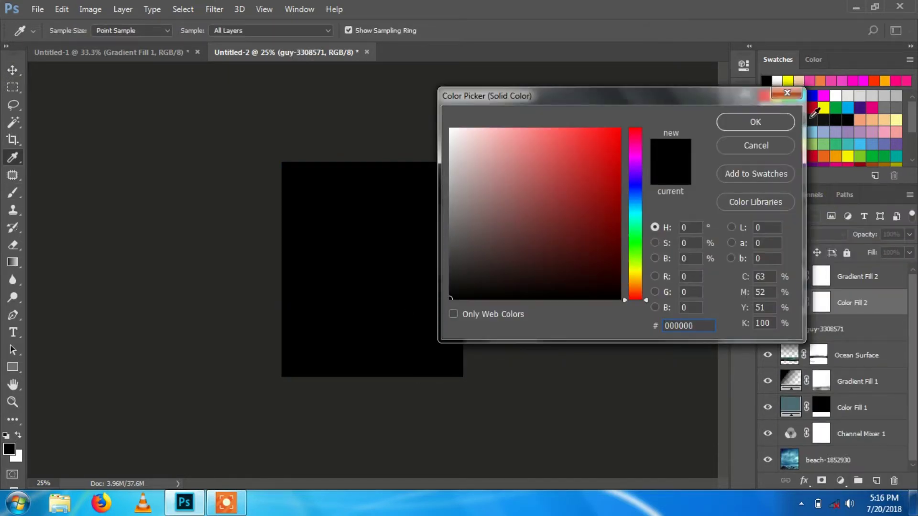
left_click(706, 123)
right_click(821, 301)
left_click(809, 330)
right_click(810, 302)
left_click(617, 299)
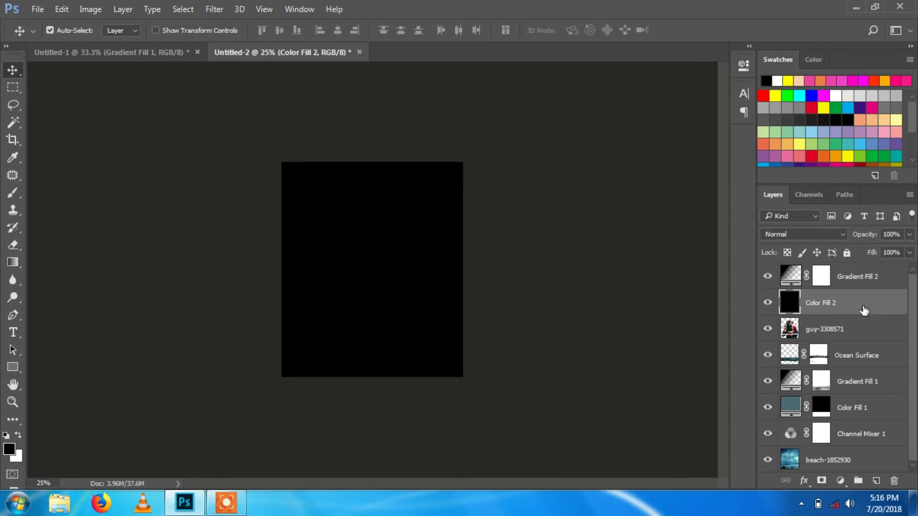
- Render a brightened lens flare on the black layer and blend it in Screen mode
left_click(223, 9)
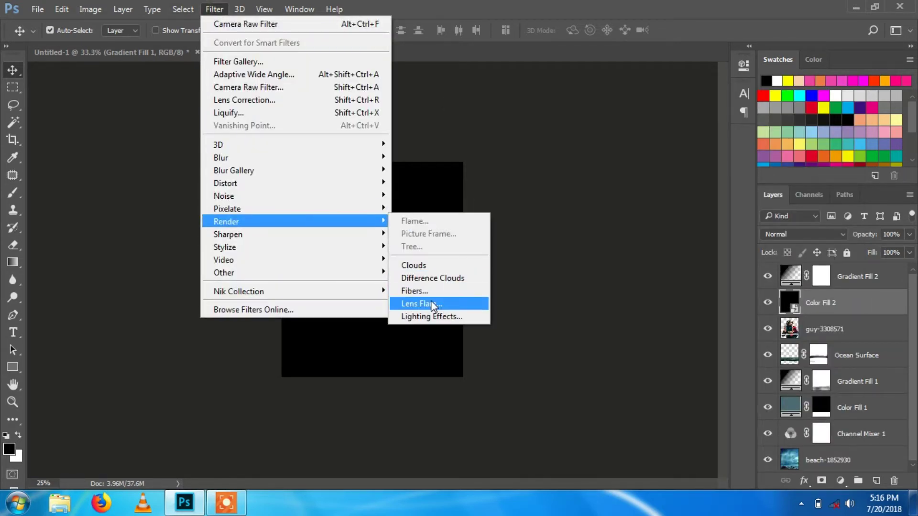
left_click(432, 354)
left_click(359, 196)
left_click_drag(406, 292, 417, 291)
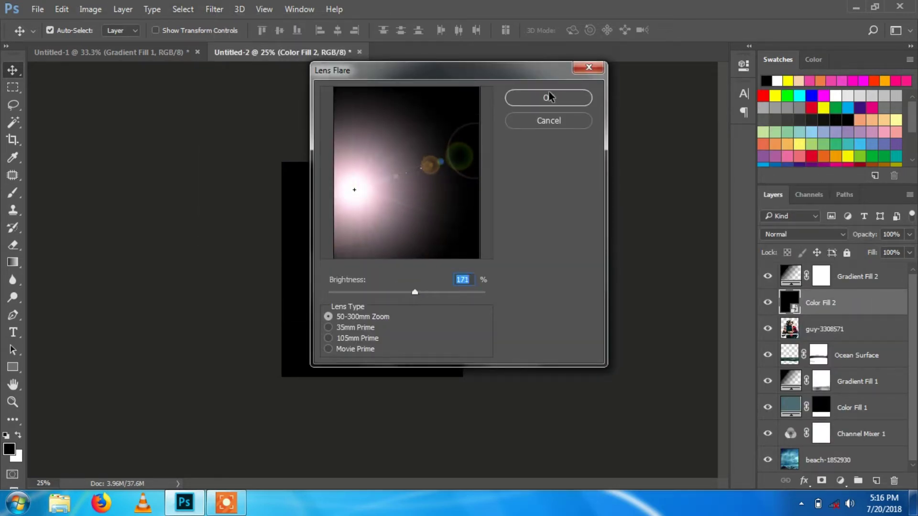
left_click(549, 97)
left_click(826, 234)
left_click(783, 326)
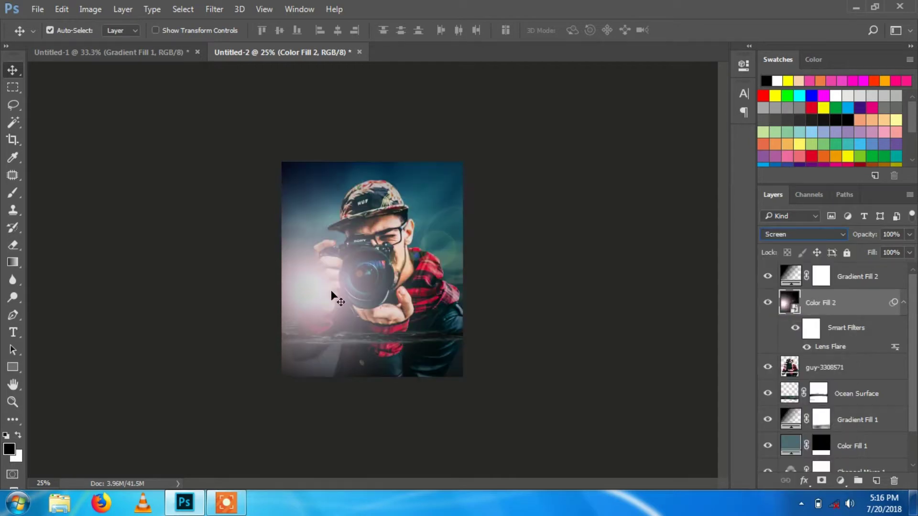
- Add an orange colour fill clipped to the flare layer, blended in Vivid Light
left_click(840, 480)
left_click(813, 189)
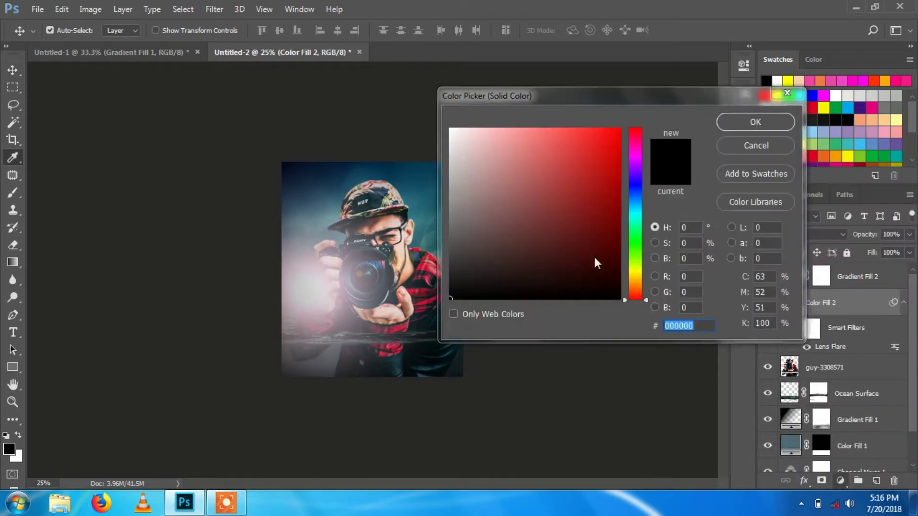
left_click(635, 292)
left_click(619, 138)
left_click(755, 122)
right_click(841, 302)
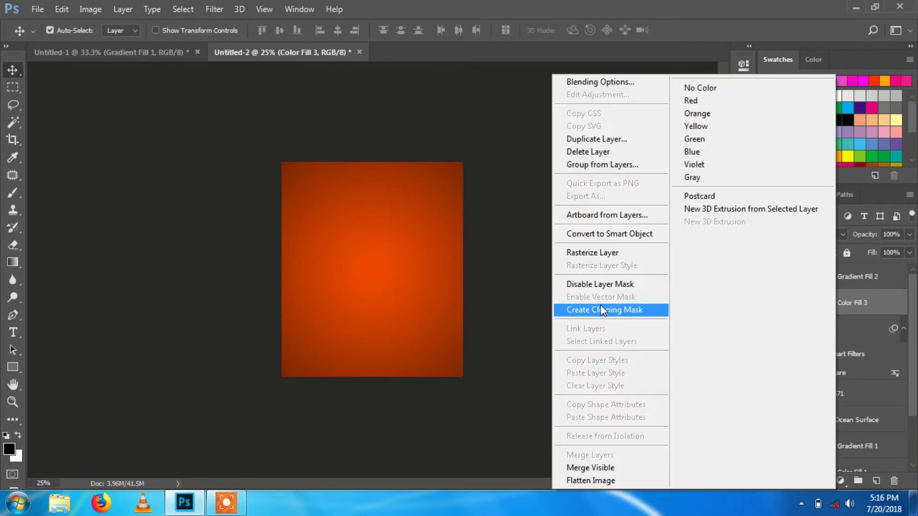
left_click(594, 311)
left_click(832, 236)
left_click(788, 392)
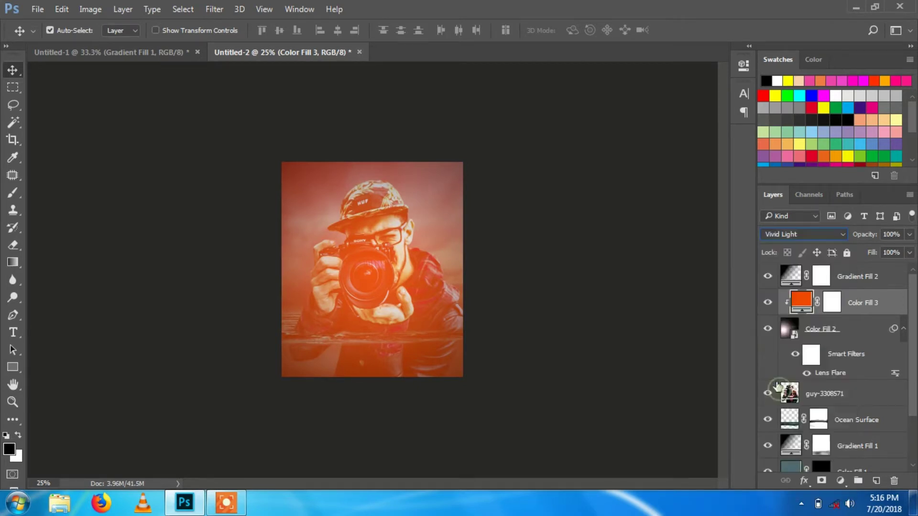
- Shift the fill toward yellow-orange at 100% opacity, trying blend modes before returning to Vivid Light
double_click(799, 305)
left_click_drag(636, 291, 640, 290)
key("Return")
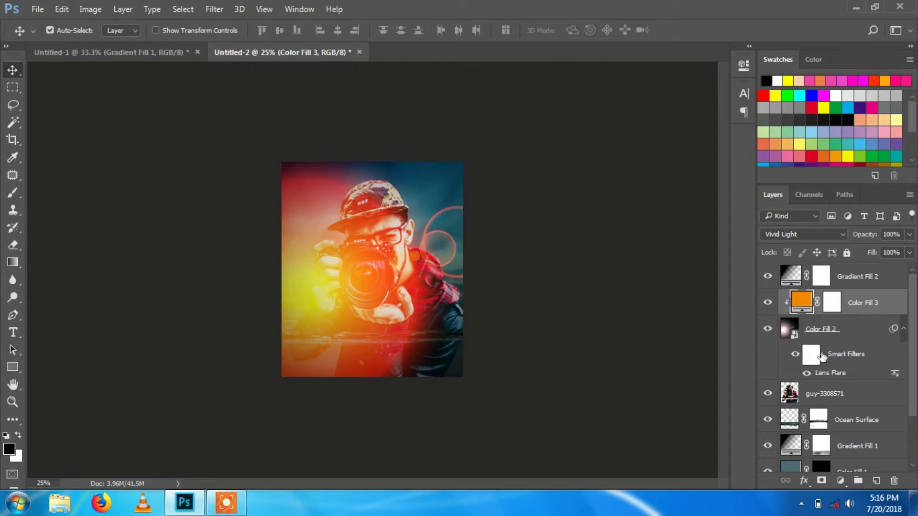
left_click(807, 235)
left_click(788, 374)
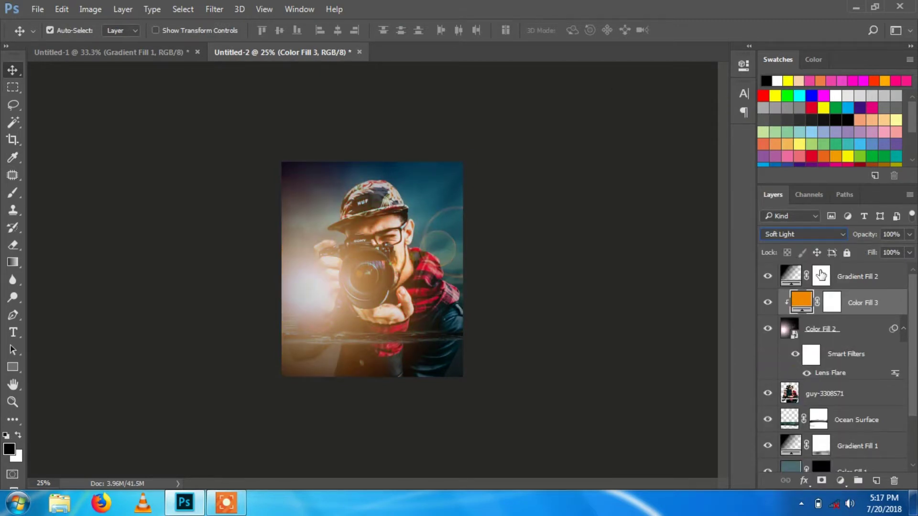
left_click(807, 234)
left_click(788, 383)
left_click(909, 234)
left_click_drag(890, 249, 910, 248)
left_click(807, 234)
left_click(779, 392)
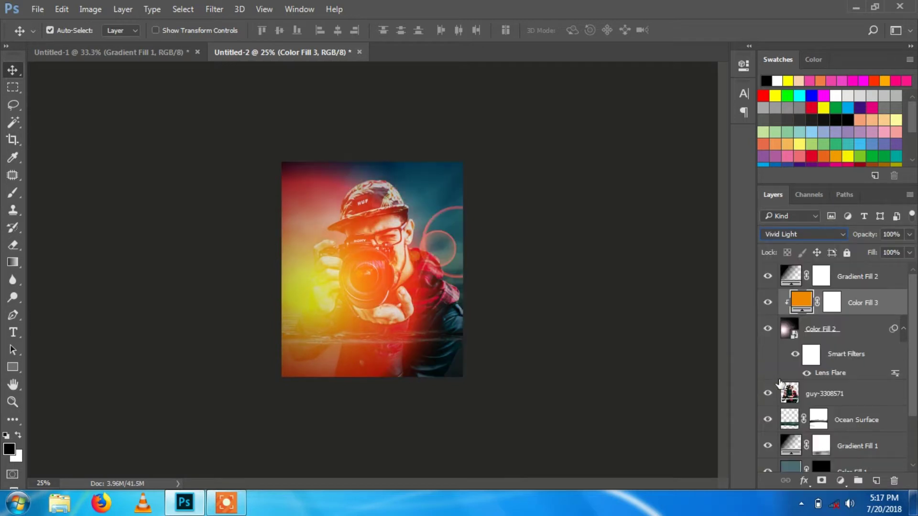
- Retune the lens flare brightness and switch it to the 50-300mm Zoom lens
double_click(835, 374)
left_click_drag(412, 292, 406, 292)
left_click(347, 328)
left_click(548, 97)
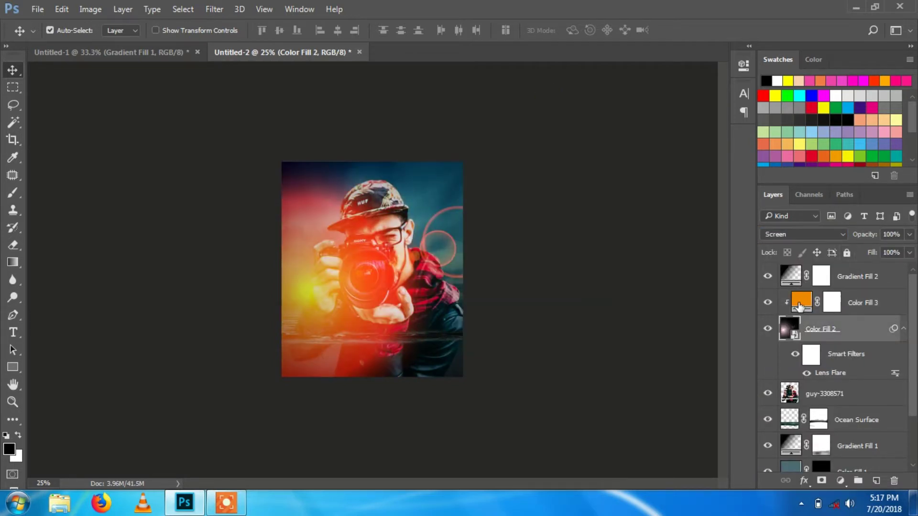
- Change the fill to golden yellow blended in Soft Light
double_click(799, 306)
left_click_drag(634, 283, 632, 281)
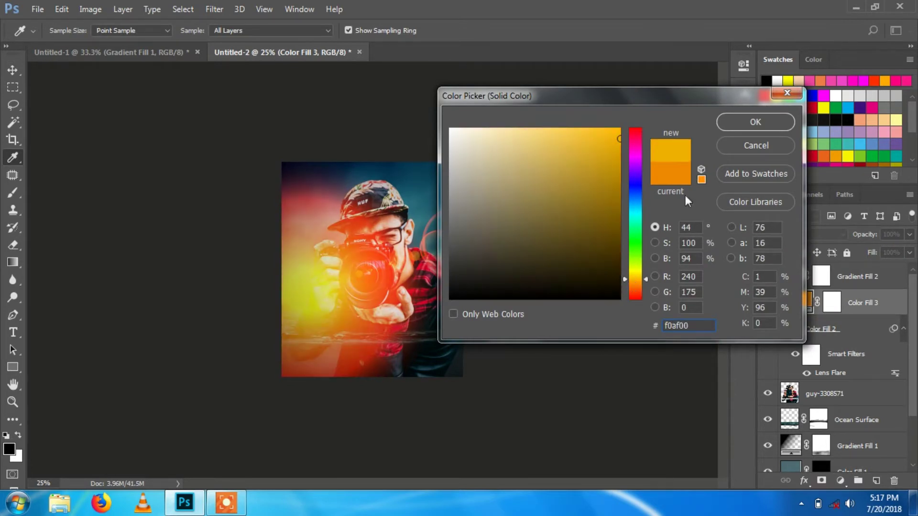
key("Return")
left_click(803, 234)
left_click(775, 381)
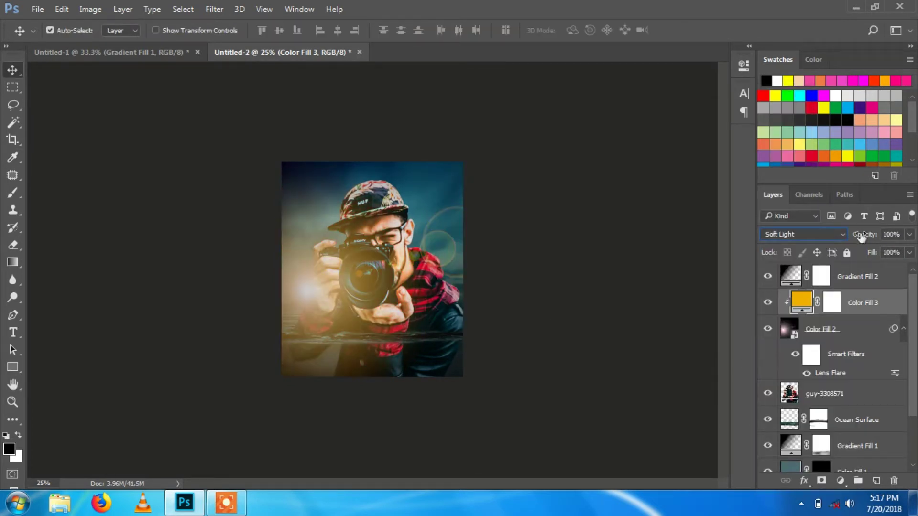
- Revise the lens flare, trying 35mm Prime and other lenses with brightness around 171
double_click(824, 372)
left_click_drag(396, 290, 416, 292)
left_click(355, 327)
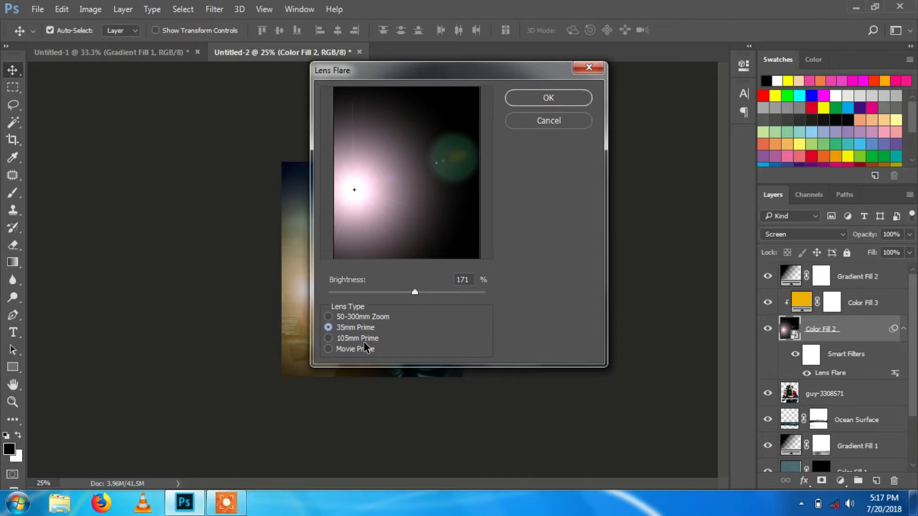
left_click(355, 349)
left_click_drag(415, 291, 403, 290)
left_click(547, 100)
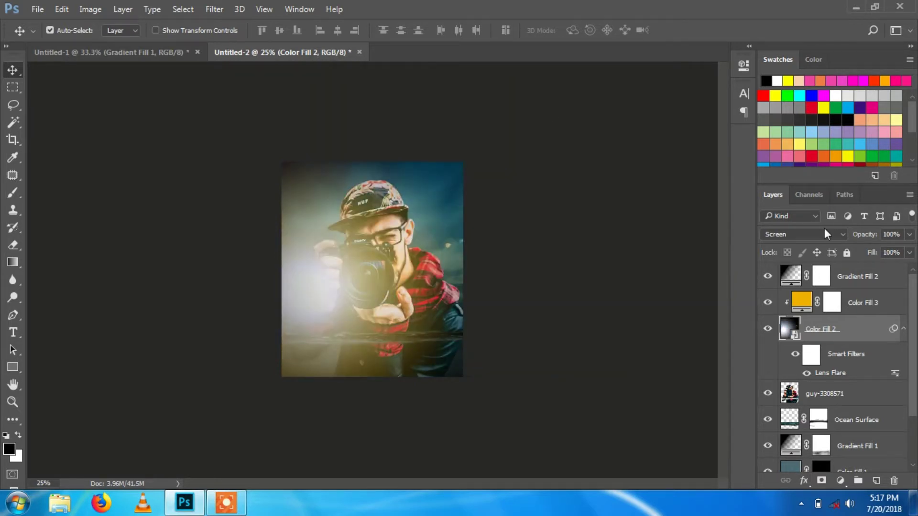
- Recolour the fill orange and lower its opacity to 84%
left_click(807, 304)
double_click(806, 304)
left_click(630, 293)
left_click(751, 121)
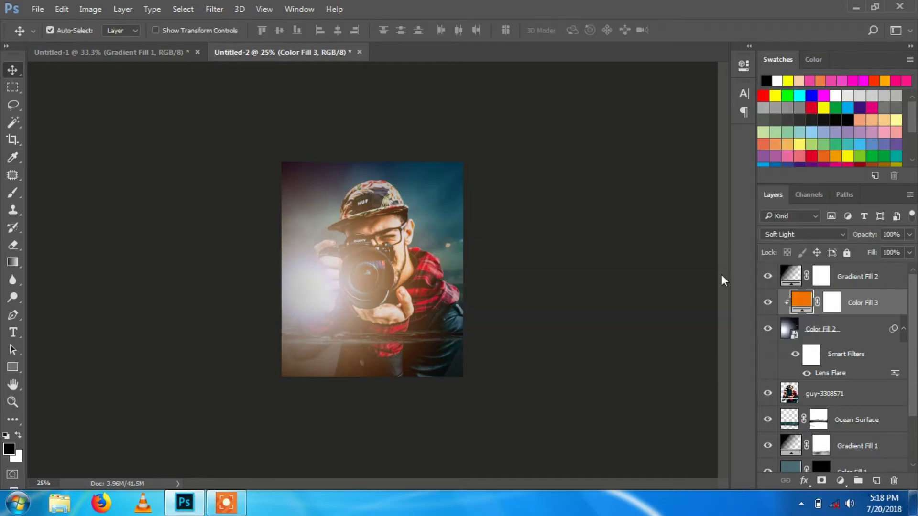
left_click_drag(909, 234, 899, 253)
- Abandon an extra orange-brown fill layer and keep the orange fill in Soft Light
left_click(840, 481)
left_click(841, 188)
left_click(608, 153)
left_click(634, 284)
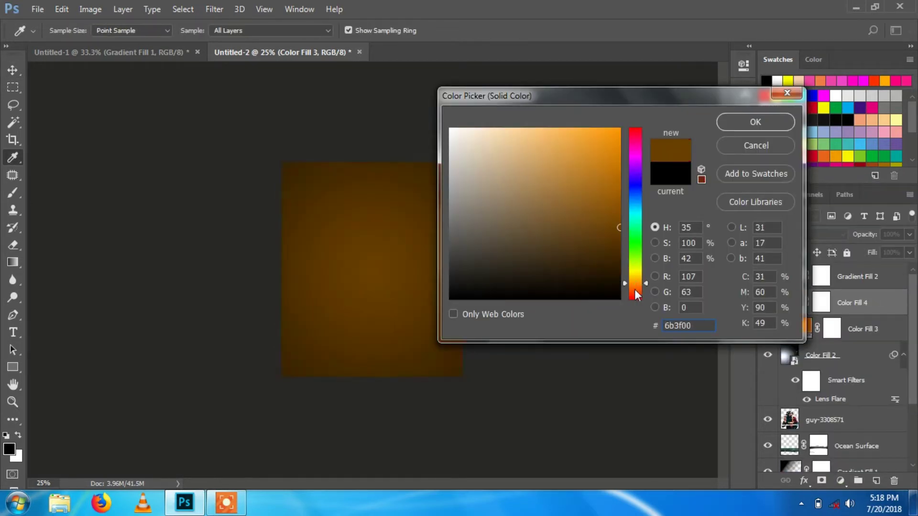
key("Escape")
left_click(803, 234)
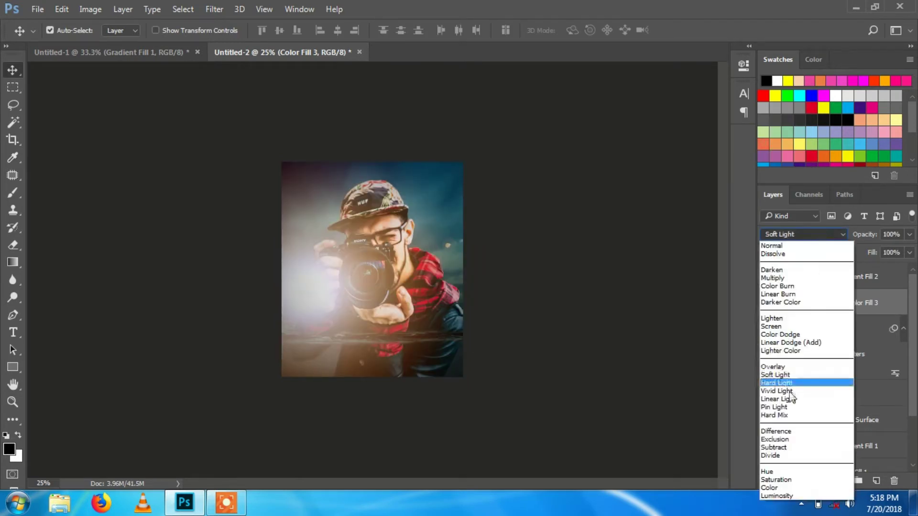
left_click(808, 381)
left_click(803, 234)
left_click(807, 373)
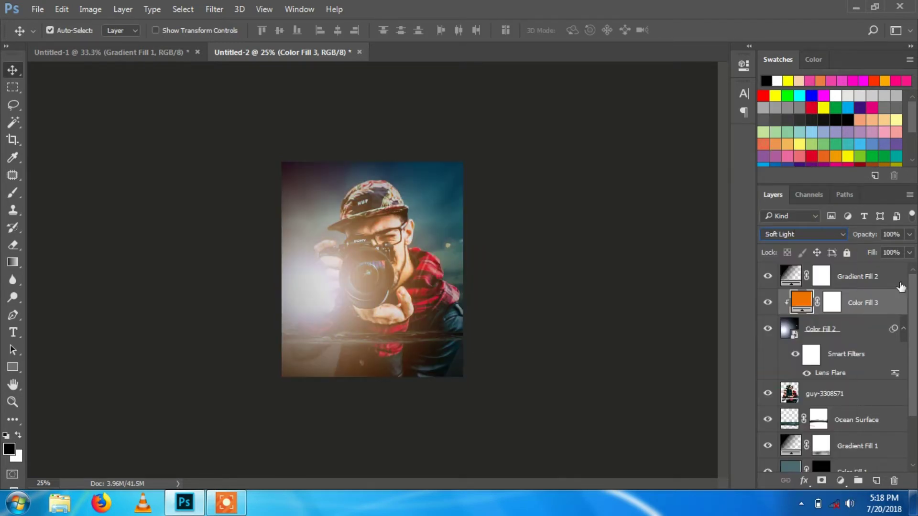
- Select the Ocean Surface layer and launch the Camera Raw Filter on it
scroll(886, 449, "down", 3)
left_click(817, 456)
left_click(856, 381)
left_click(855, 354)
left_click(214, 9)
left_click(292, 90)
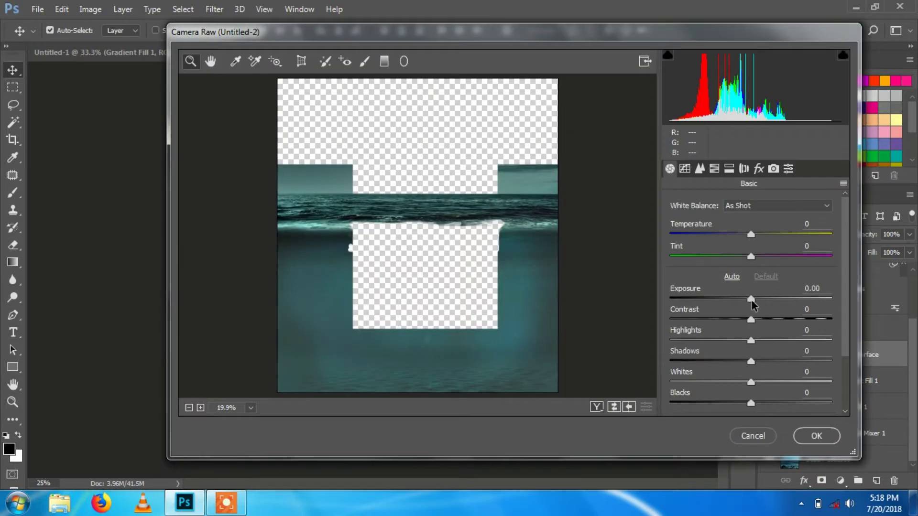
- Give the ocean exposure -0.15, clarity -73, vibrance +7 and adjusted blacks, then apply
left_click_drag(751, 299, 754, 300)
scroll(752, 314, "down", 3)
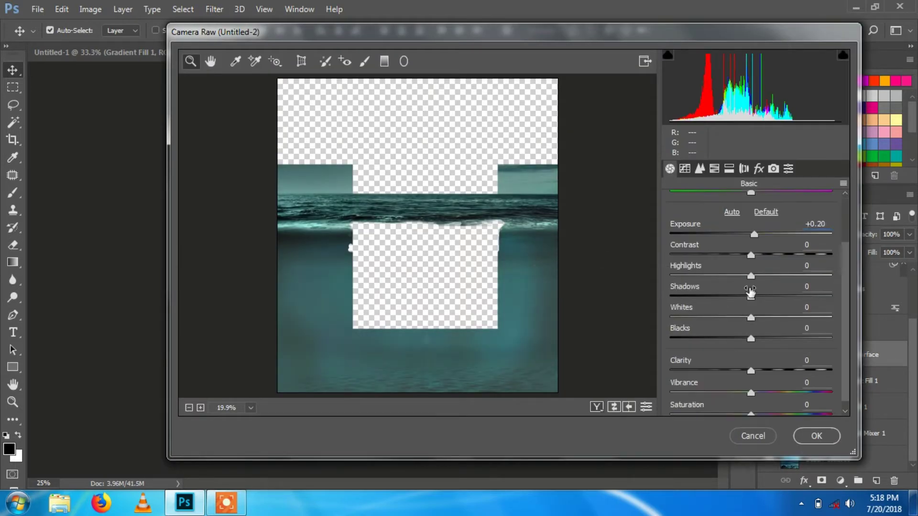
left_click_drag(753, 234, 747, 234)
scroll(751, 356, "down", 1)
left_click_drag(765, 361, 691, 360)
left_click_drag(751, 382, 756, 382)
left_click(749, 405)
mouse_move(751, 328)
left_mouse_down()
mouse_move(784, 328)
mouse_move(725, 328)
left_mouse_up()
left_click(820, 436)
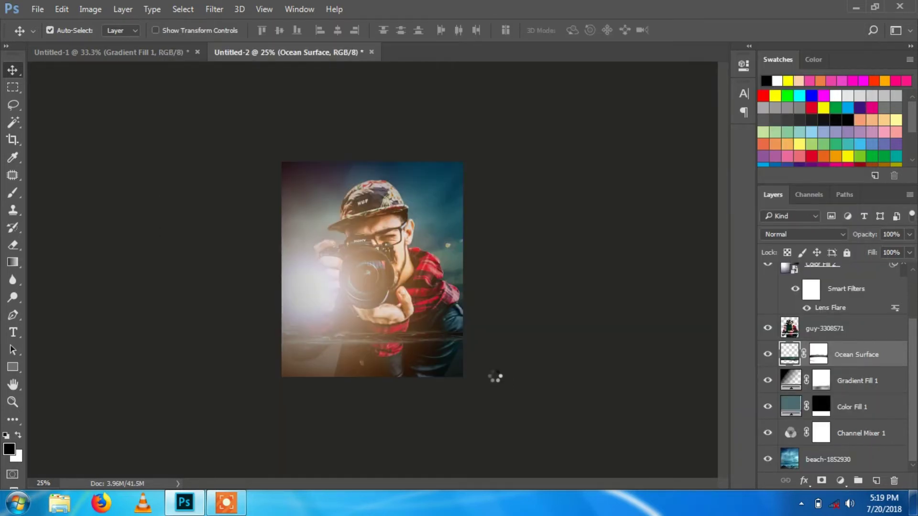
scroll(842, 399, "up", 3)
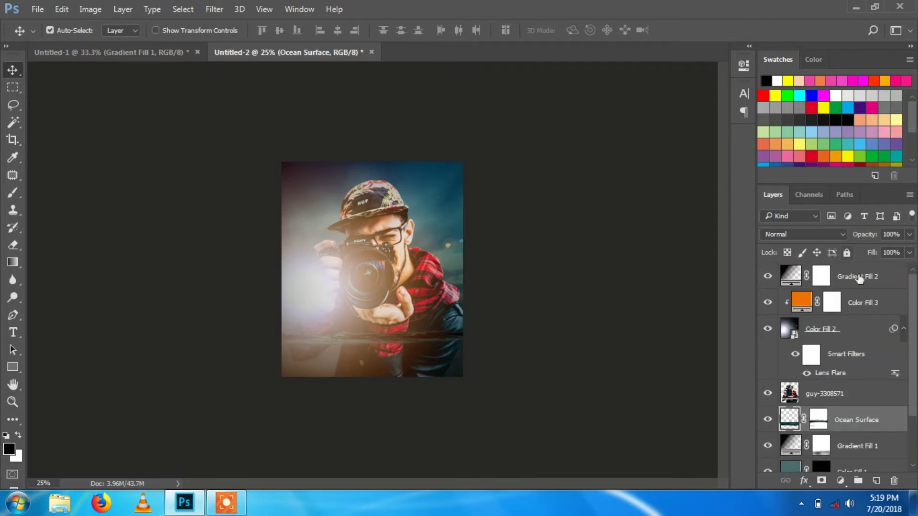
- Add a Gradient Map above guy-3308571, set to Soft Light at 54% opacity
scroll(855, 335, "down", 3)
left_click(850, 459)
left_click(841, 480)
left_click(841, 327)
left_click(841, 484)
left_click(830, 459)
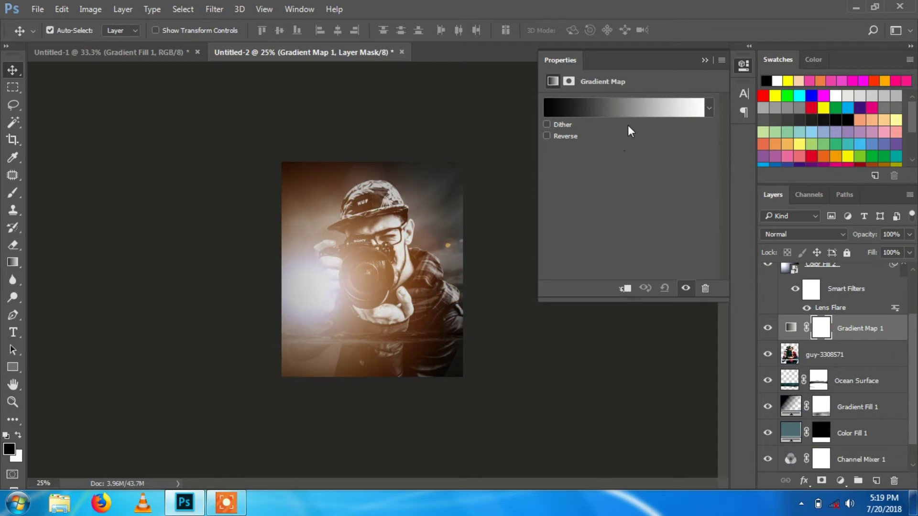
left_click(803, 234)
left_click(803, 375)
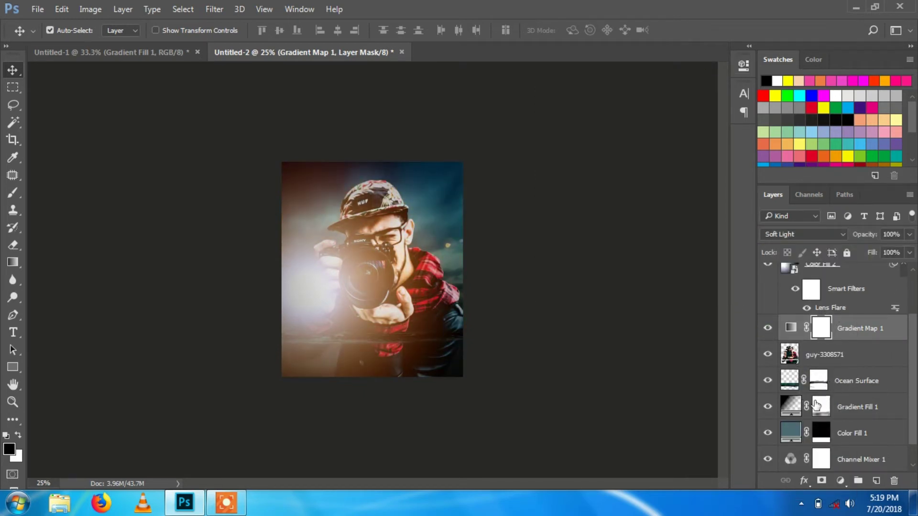
left_click(797, 367)
left_click(856, 328)
left_click_drag(908, 234, 880, 250)
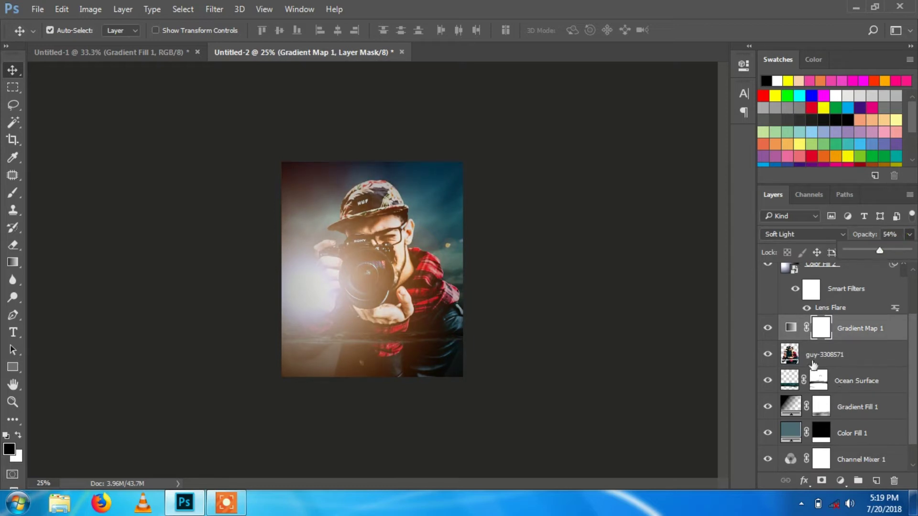
left_click(819, 264)
double_click(830, 373)
- Move the lens flare centre toward the left side of the image
left_click(530, 122)
double_click(830, 372)
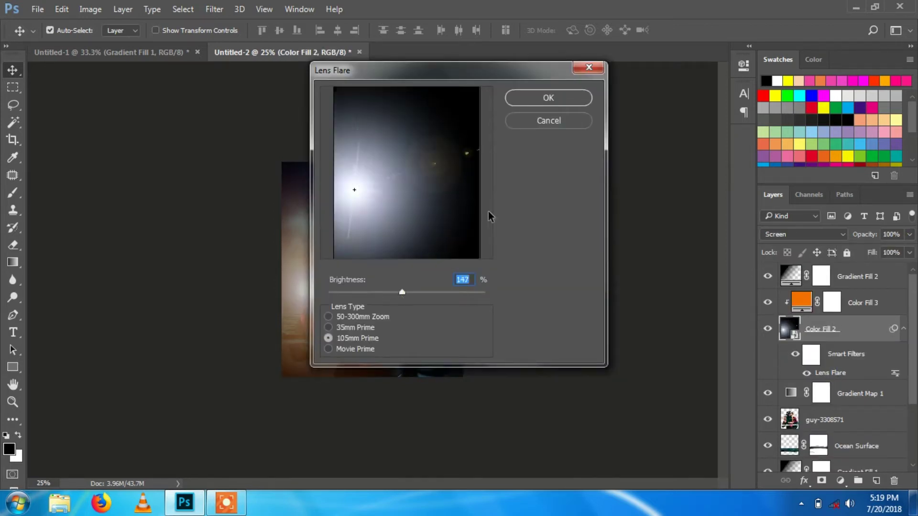
left_click(542, 104)
double_click(830, 372)
left_click_drag(414, 248, 361, 185)
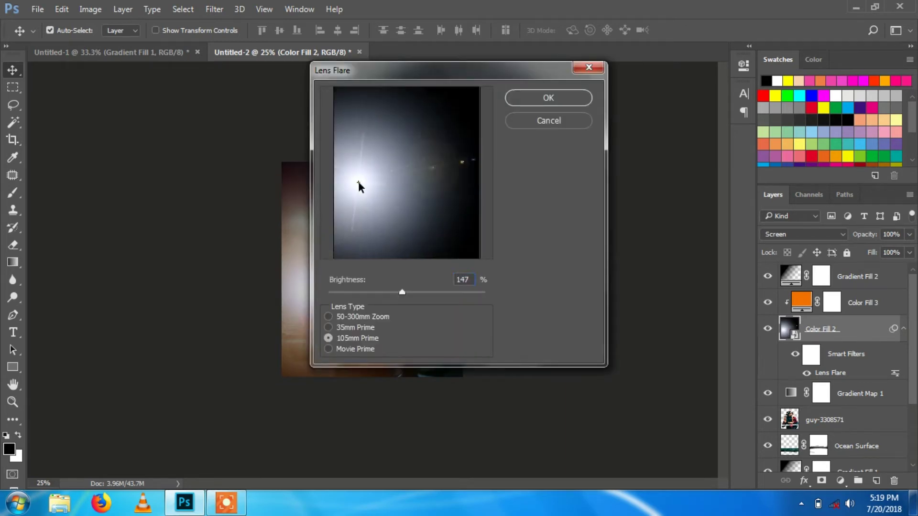
left_click(545, 96)
double_click(830, 373)
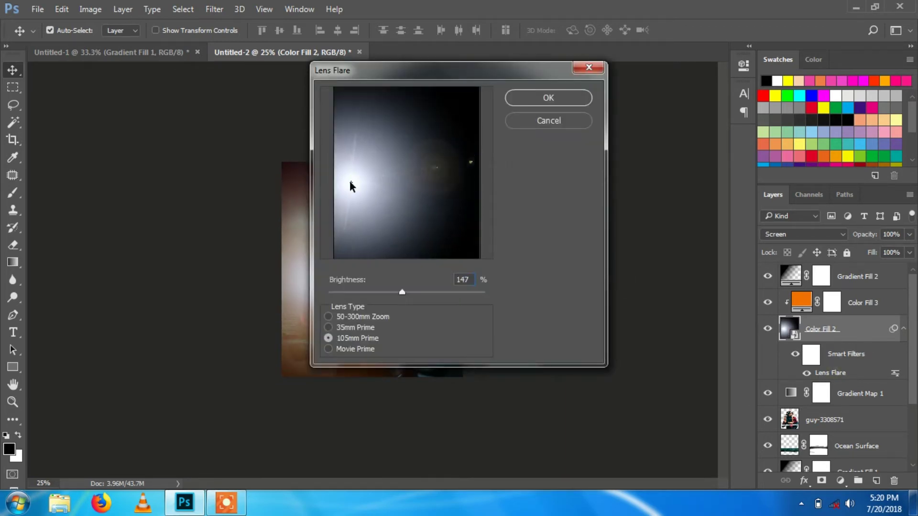
left_click(534, 100)
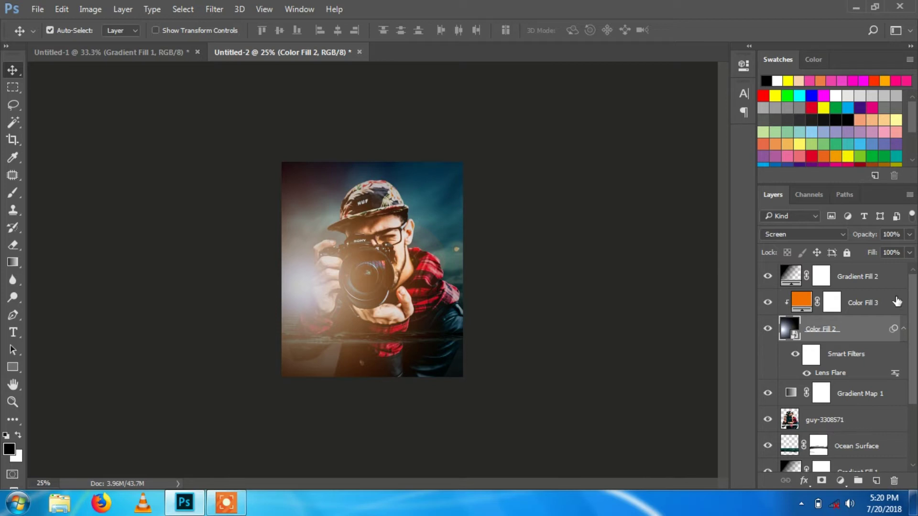
- Merge all visible layers into the Gradient Fill 2 layer
left_click(878, 282)
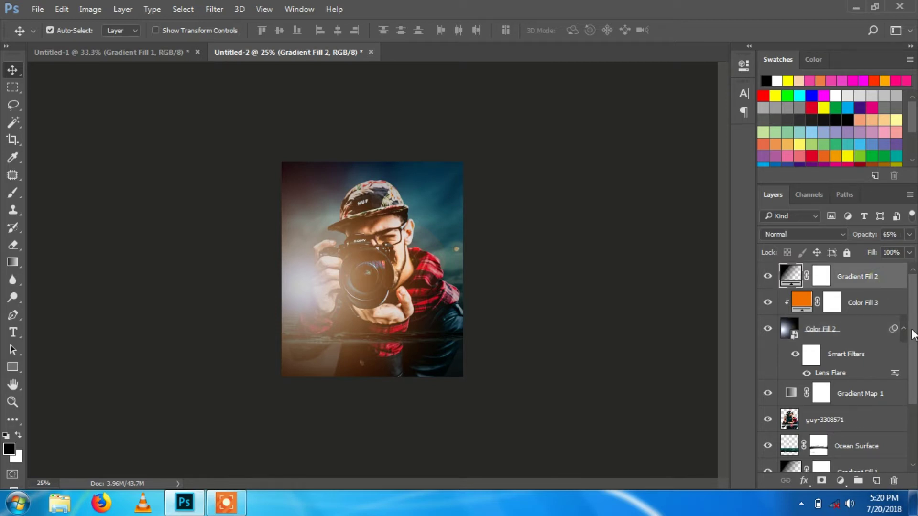
left_click(90, 9)
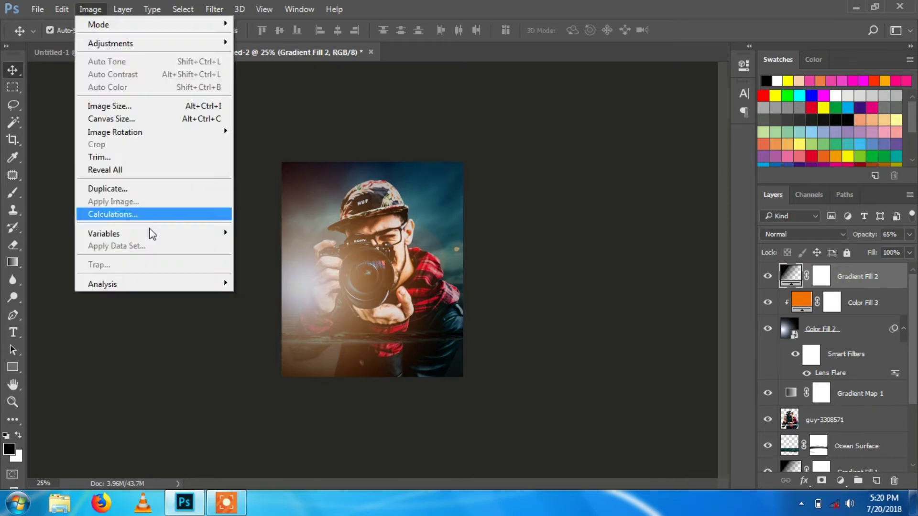
left_click(185, 447)
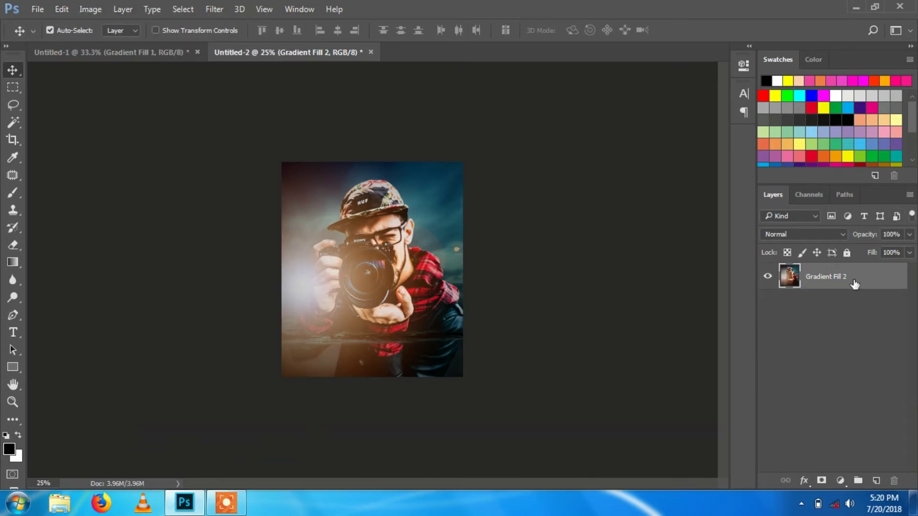
left_click(214, 9)
left_click(409, 306)
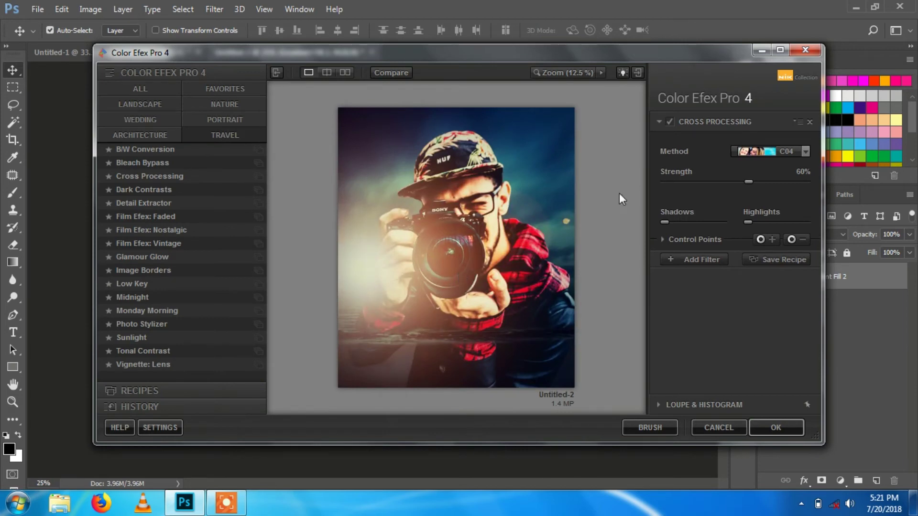
- Choose the C04 cross-processing method and try presets 01 through 05
left_click(805, 152)
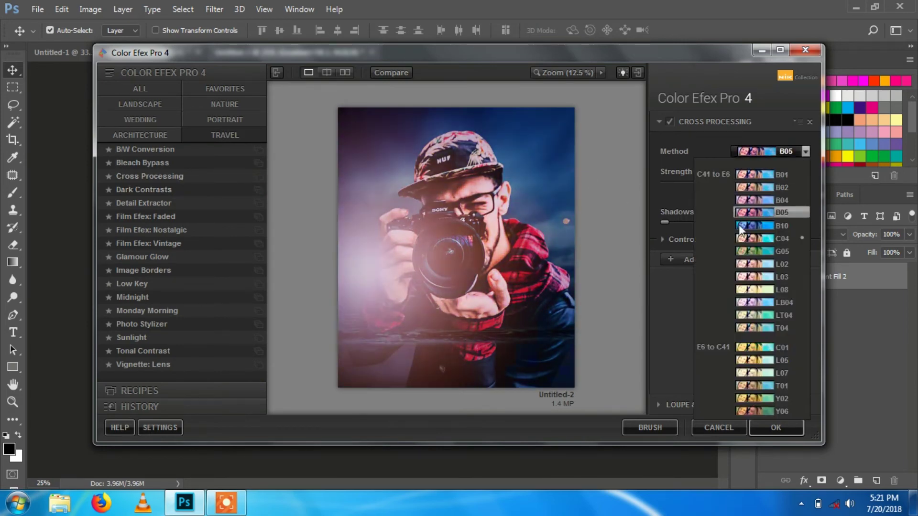
left_click(754, 238)
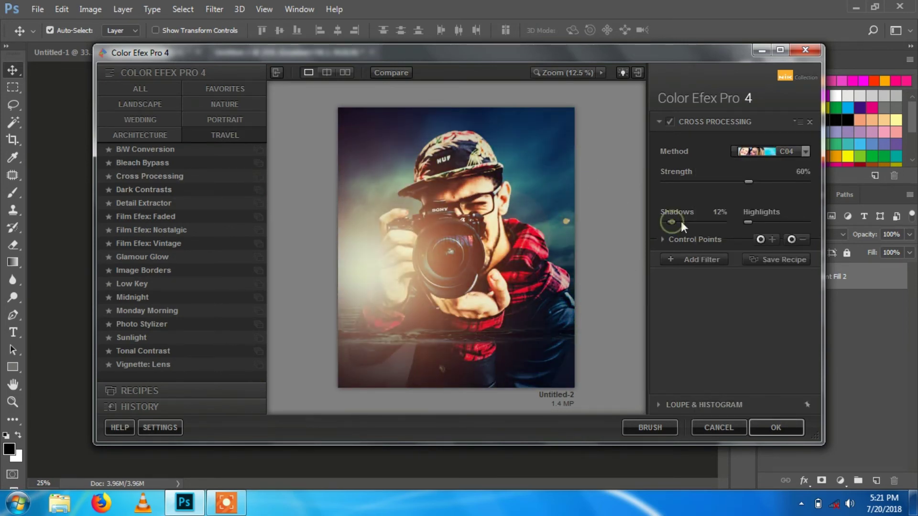
left_click(258, 176)
left_click(176, 163)
left_click(181, 246)
scroll(182, 246, "down", 2)
left_click(175, 339)
scroll(175, 339, "down", 2)
left_click(179, 329)
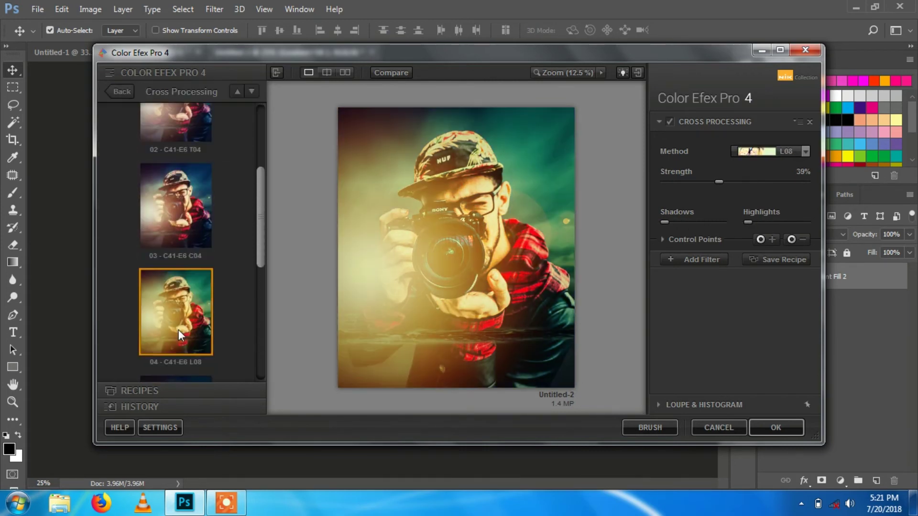
scroll(181, 311, "down", 2)
left_click(181, 294)
- Compare presets 06, 04, 03 and 01, settling on 05 E6-C41 C01
scroll(188, 293, "down", 1)
scroll(181, 282, "down", 1)
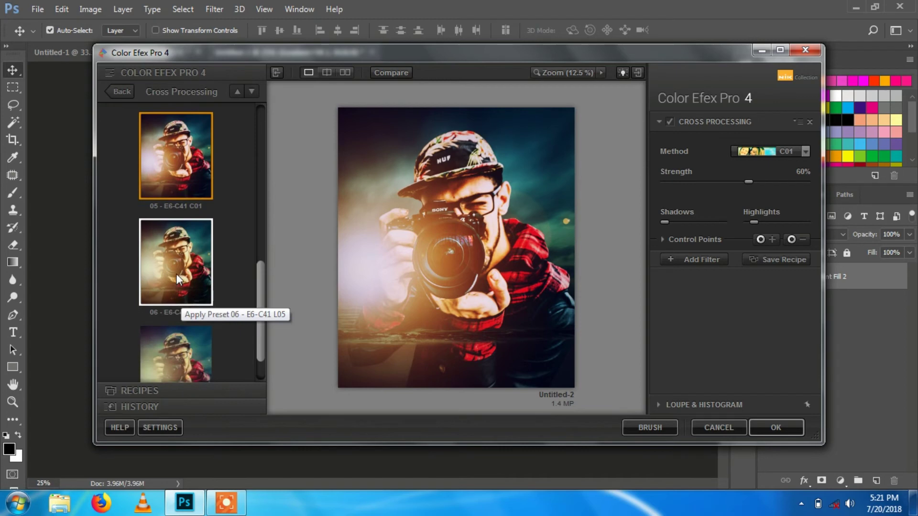
scroll(177, 278, "up", 2)
left_click(189, 340)
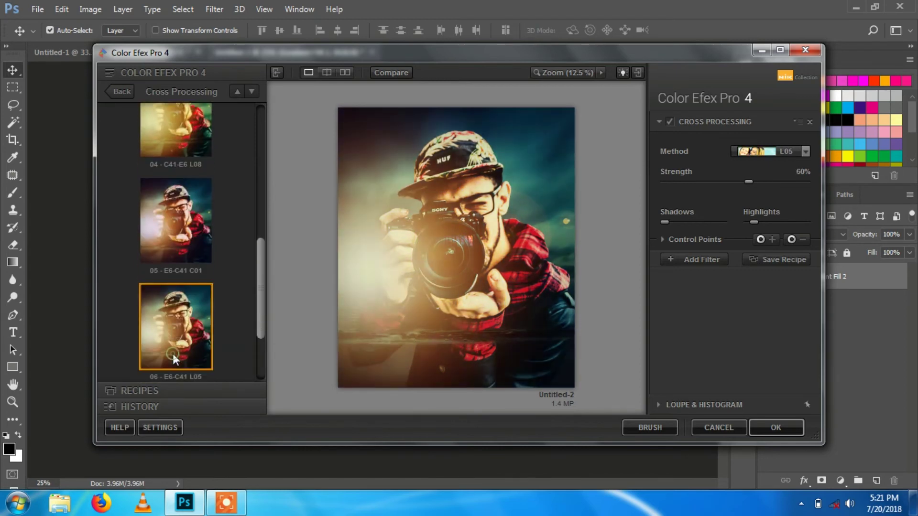
scroll(173, 335, "up", 3)
left_click(170, 303)
scroll(177, 268, "up", 1)
left_click(180, 247)
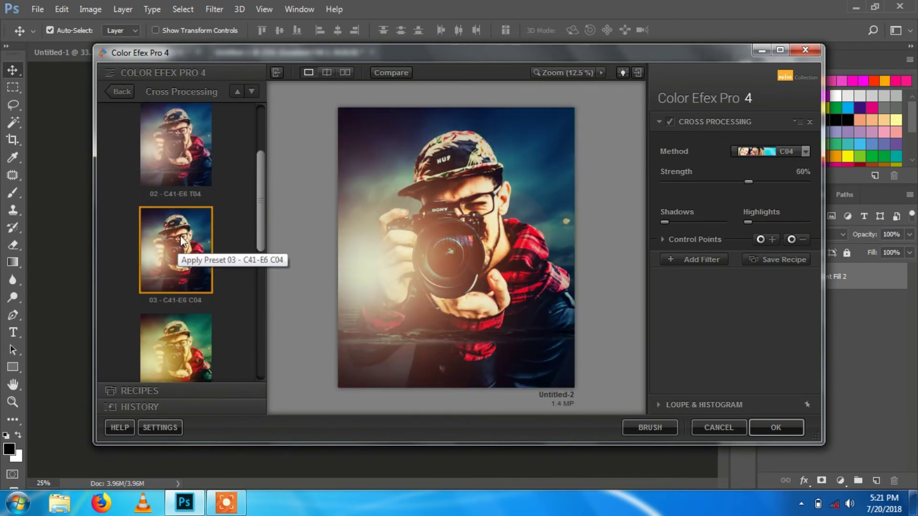
scroll(180, 247, "up", 2)
left_click(165, 179)
scroll(192, 229, "down", 1)
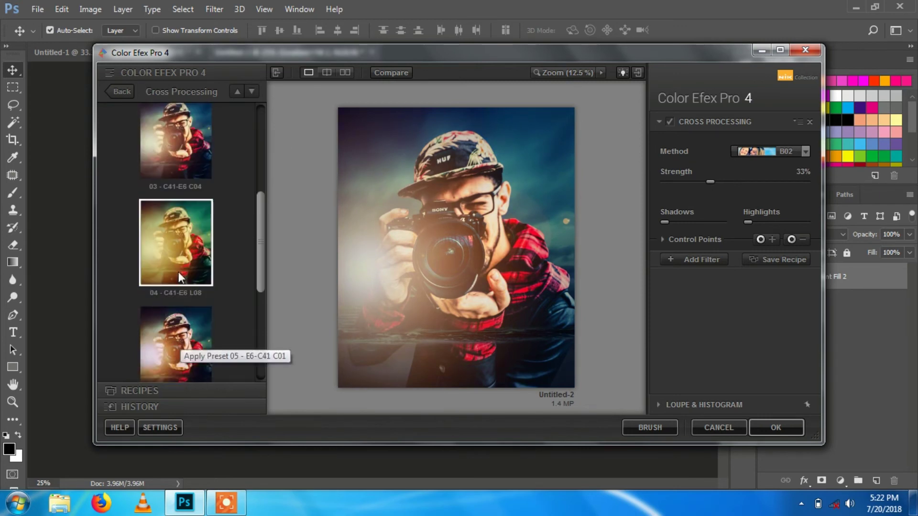
scroll(180, 337, "up", 1)
left_click(185, 353)
scroll(176, 354, "down", 5)
left_click(189, 172)
scroll(188, 157, "down", 2)
scroll(182, 192, "up", 1)
scroll(121, 150, "down", 1)
- Set shadows to about 19% and highlights to 39%, then apply the look
left_click_drag(664, 222, 676, 220)
left_click_drag(750, 220, 770, 219)
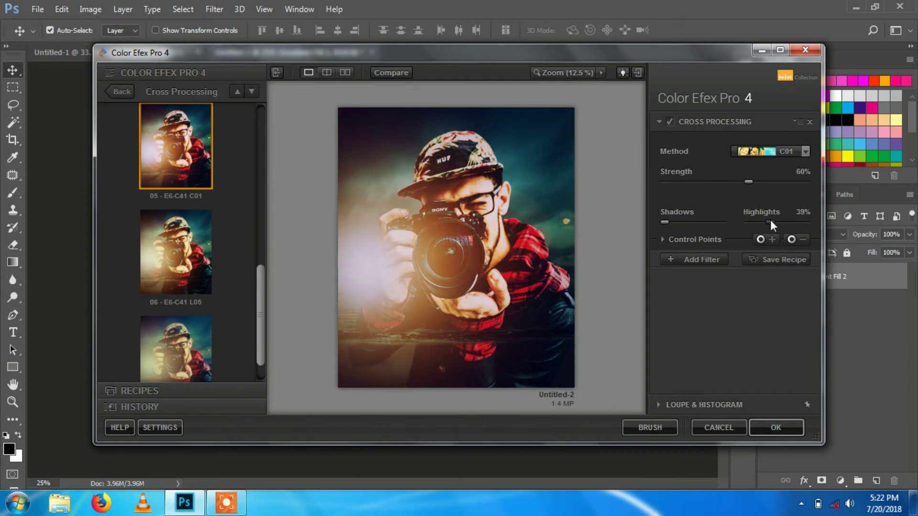
left_click(771, 423)
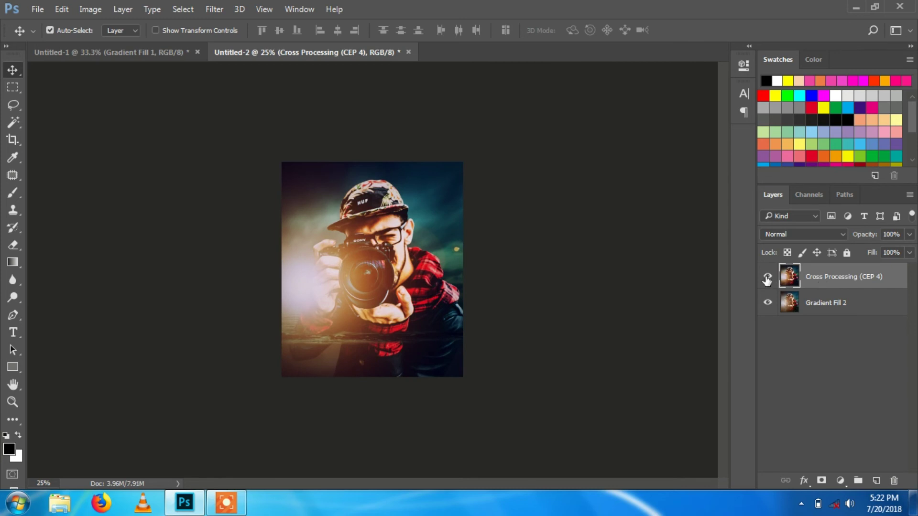
- Merge the Cross Processing (CEP 4) layer down into Gradient Fill 2 and inspect the finished image
right_click(821, 280)
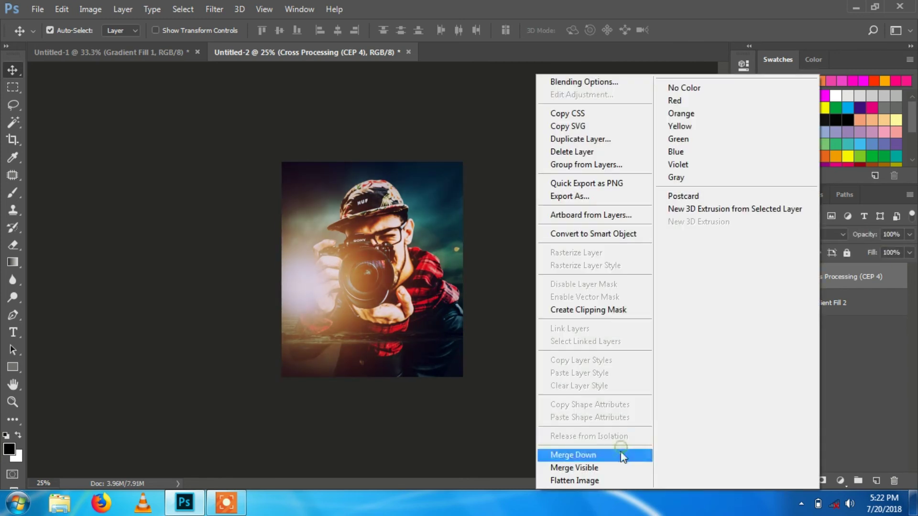
left_click(581, 452)
key("ctrl+plus")
key("ctrl+plus")
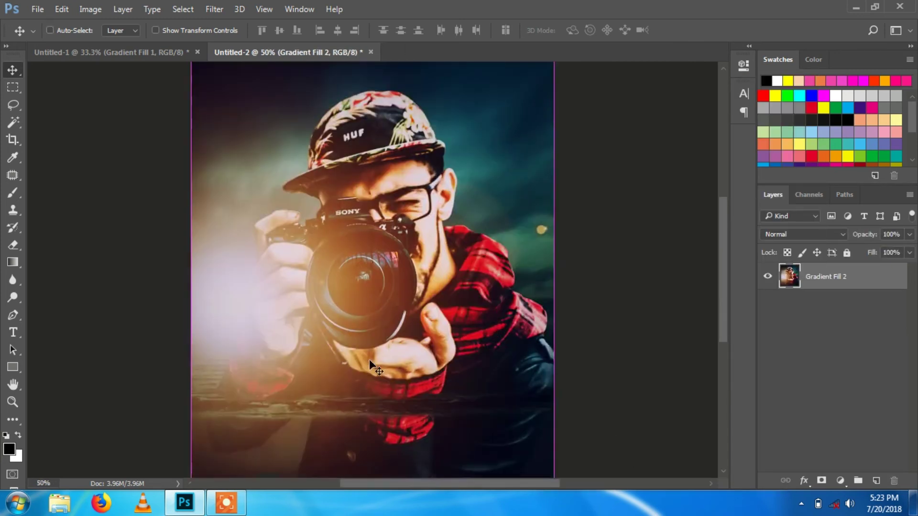
key("ctrl+minus")
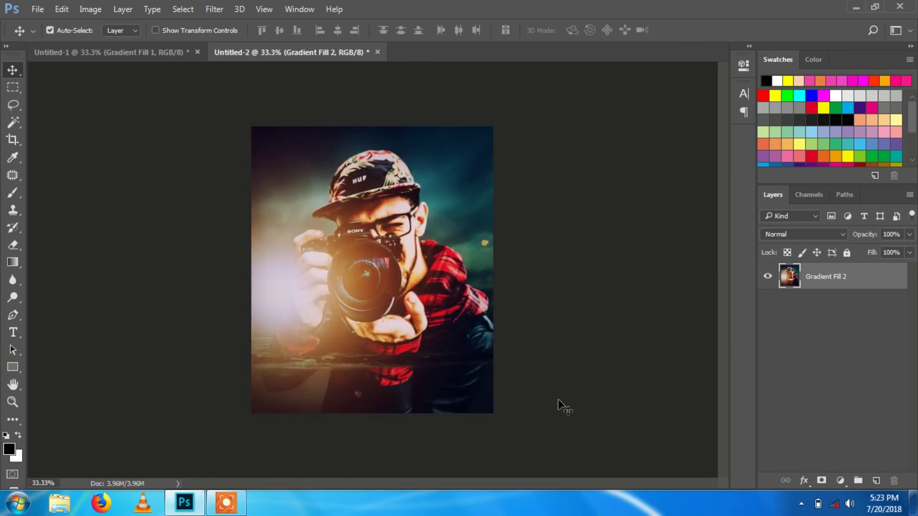